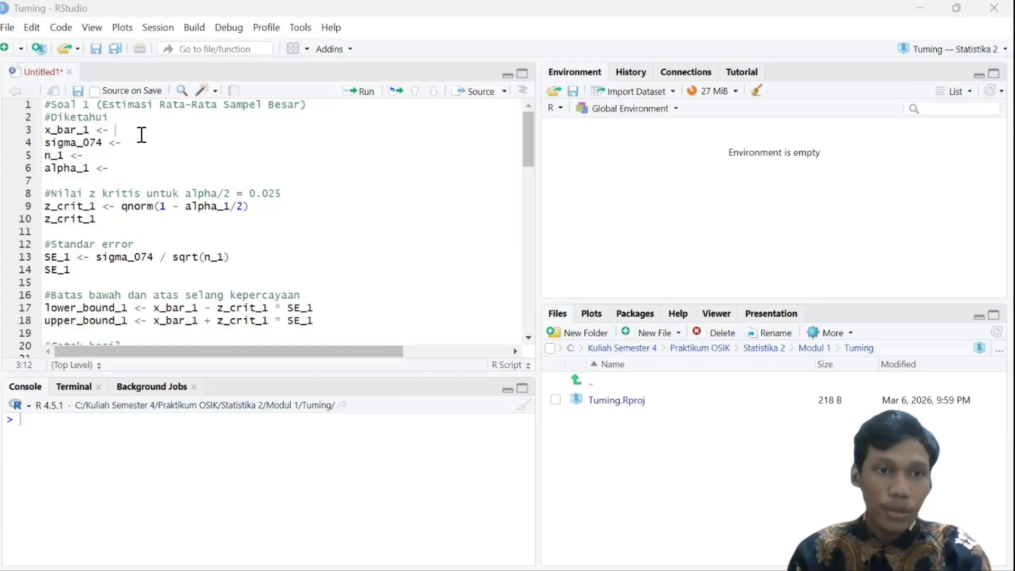
Fill in the Soal 1 given data: x_bar_1 as 2800000, sigma_074 as 500000, n_1 as 120 and alpha_1 as 0.05
{"action": "type", "text": "280"}
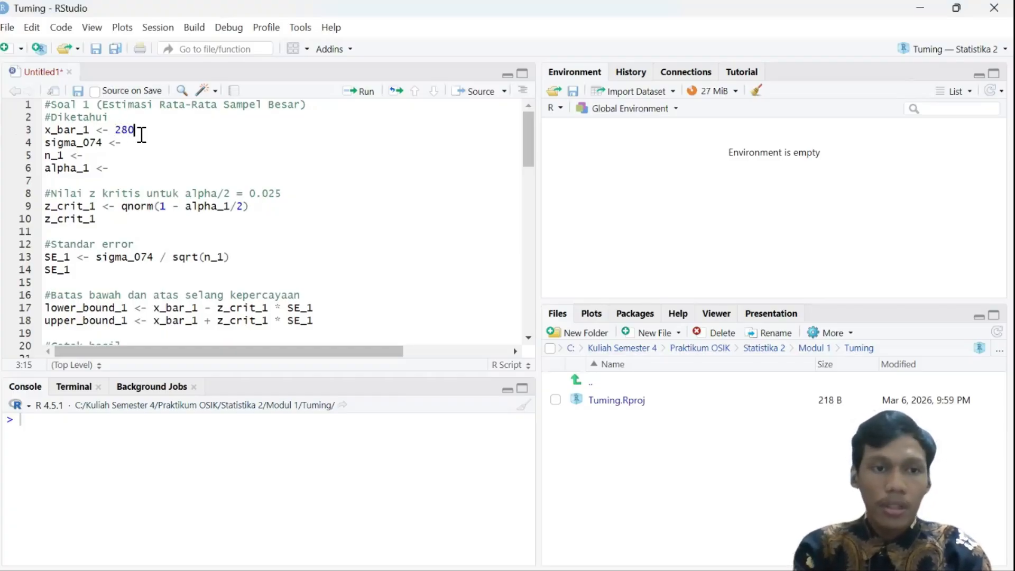
{"action": "type", "text": "0000"}
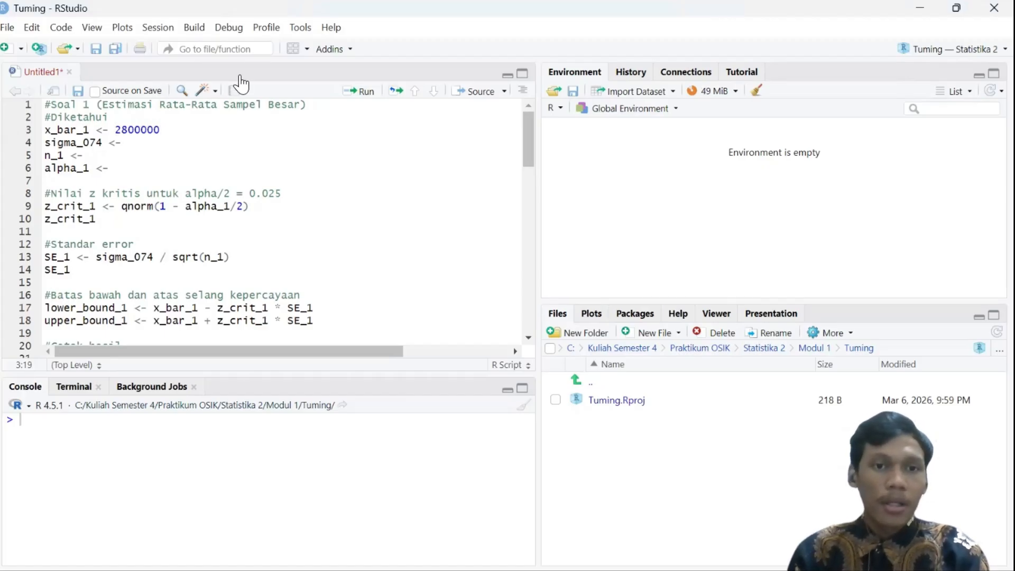
{"action": "left_click", "coordinate": [142, 147]}
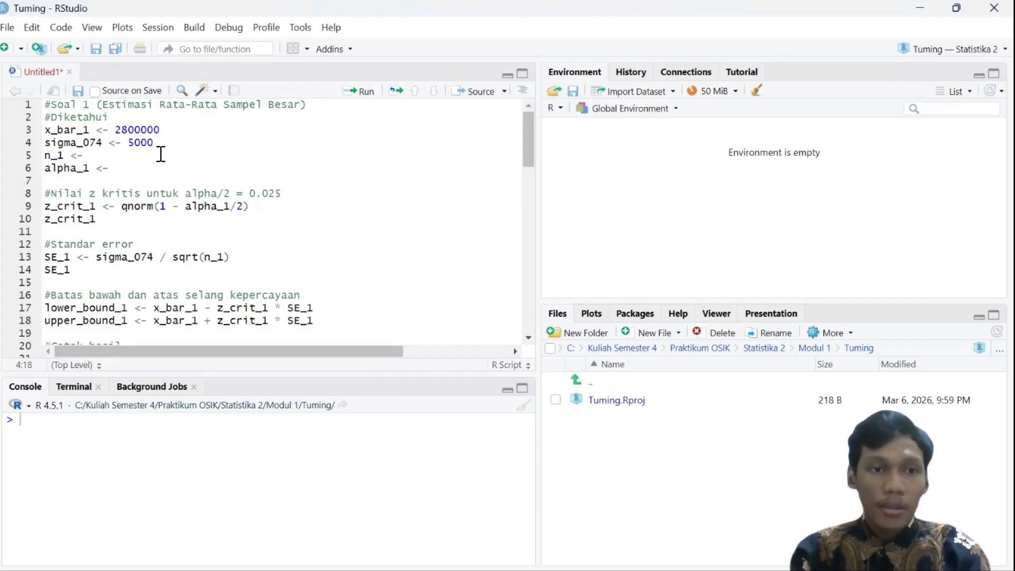
{"action": "type", "text": "500000"}
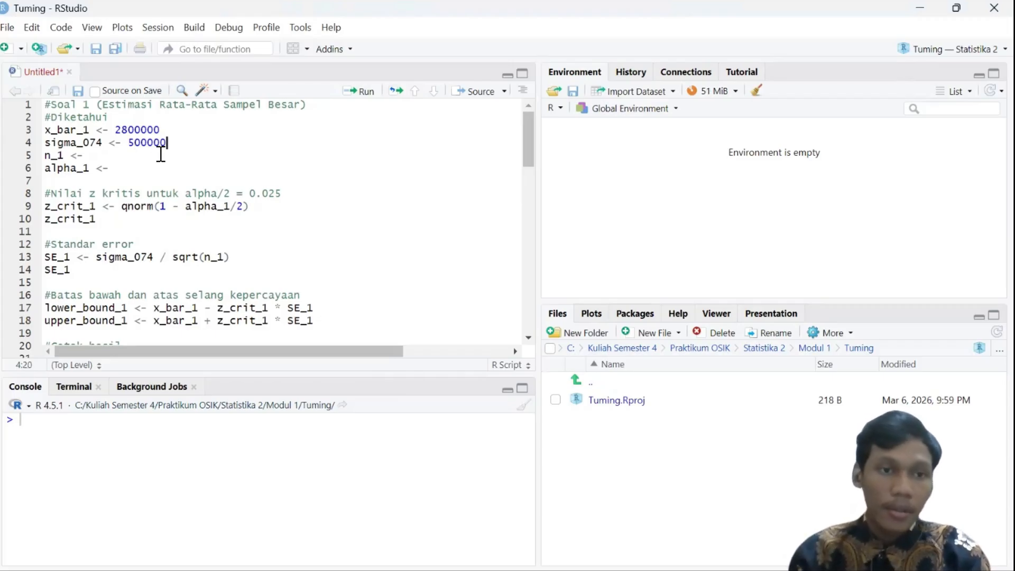
{"action": "left_click", "coordinate": [103, 156]}
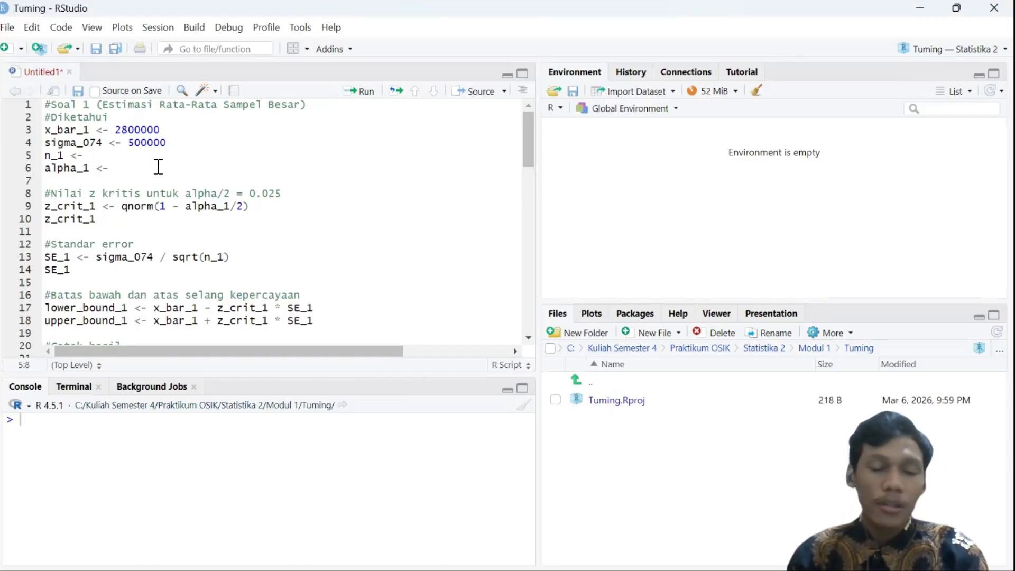
{"action": "type", "text": "120"}
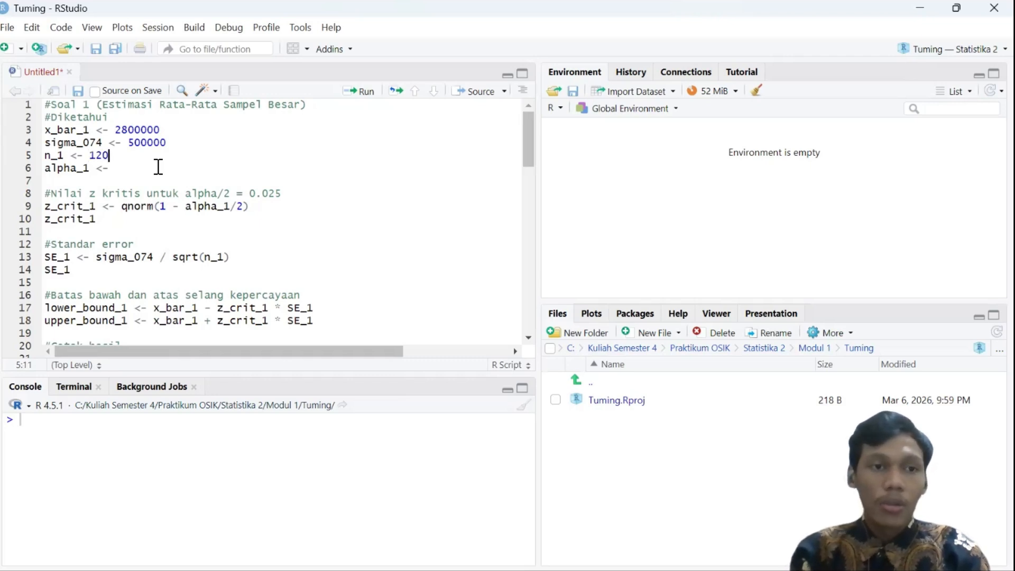
{"action": "left_click", "coordinate": [147, 169]}
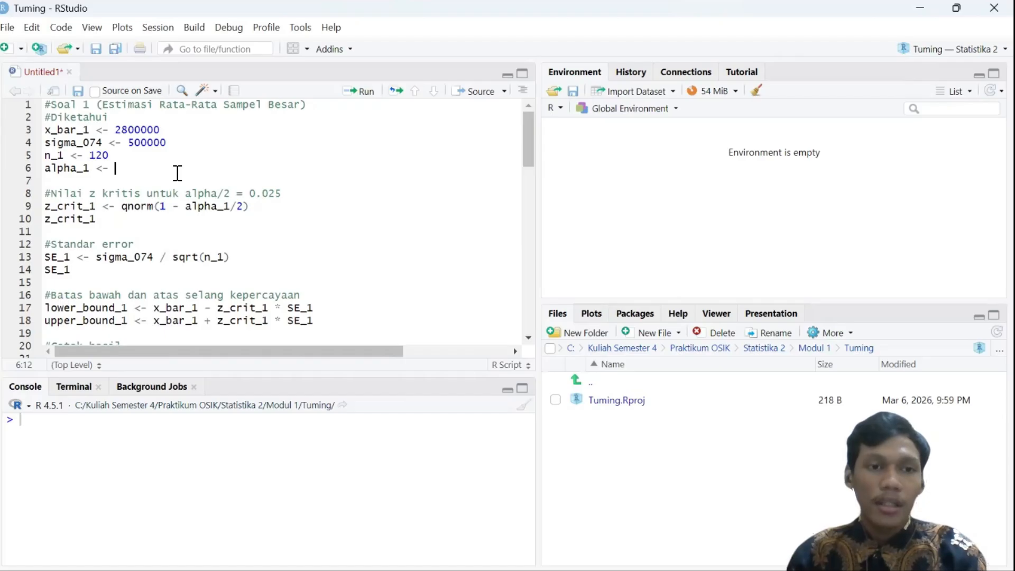
{"action": "type", "text": "0.05"}
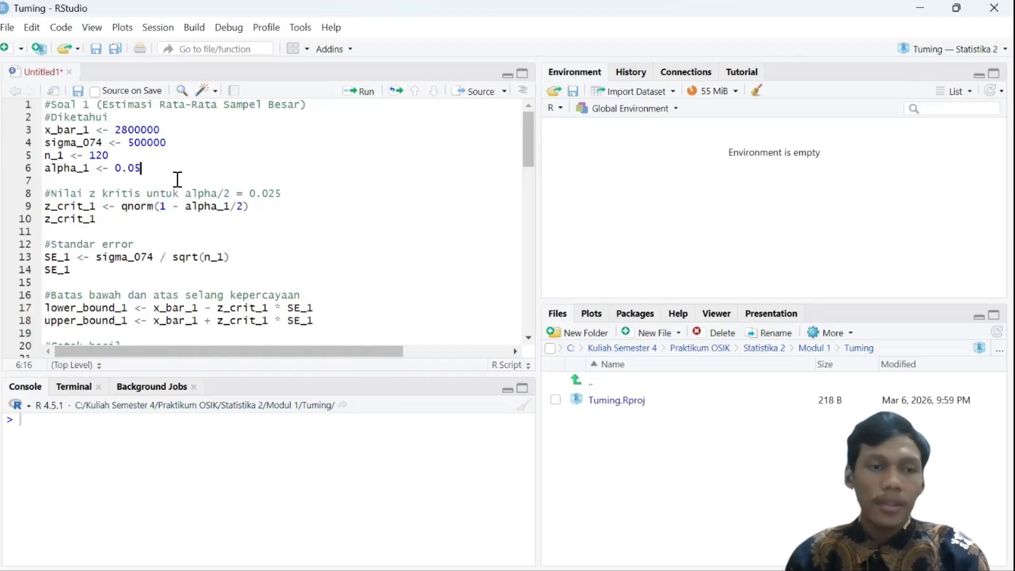
Run the Soal 1 given-data block, lines 1 to 6, to store the four variables
{"action": "left_click_drag", "start_coordinate": [159, 167], "coordinate": [47, 106]}
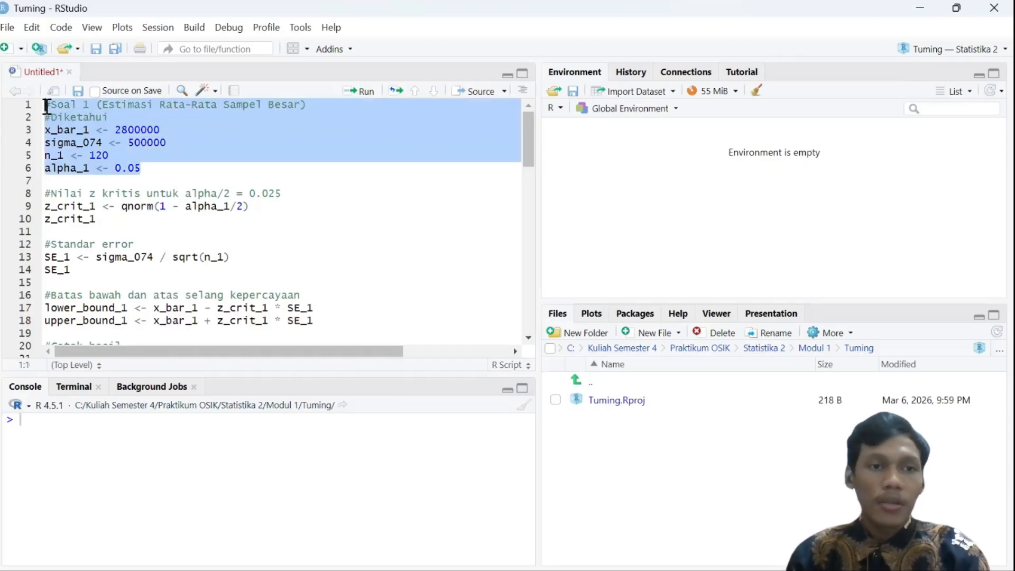
{"action": "left_click", "coordinate": [360, 91]}
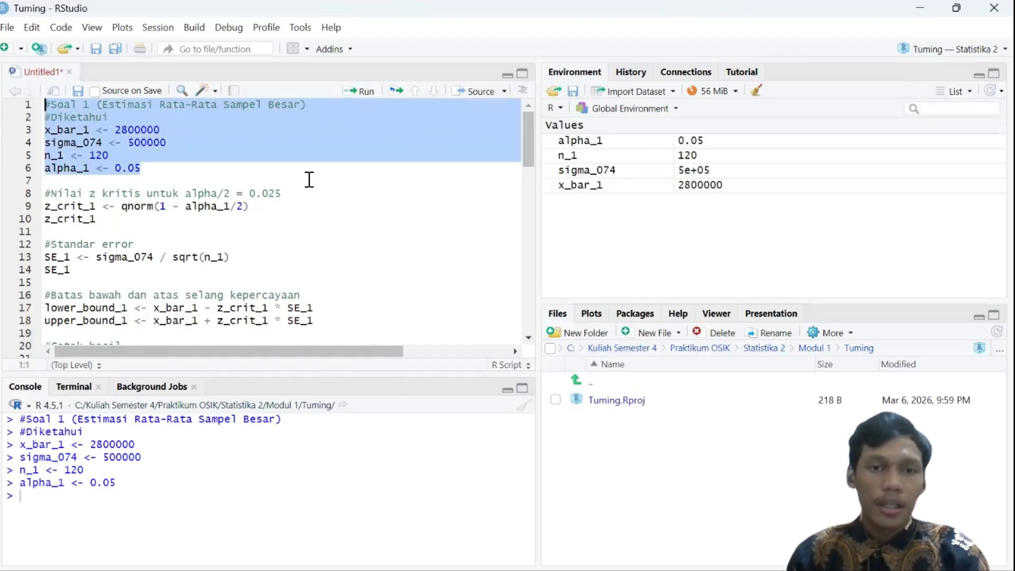
{"action": "left_click", "coordinate": [226, 185]}
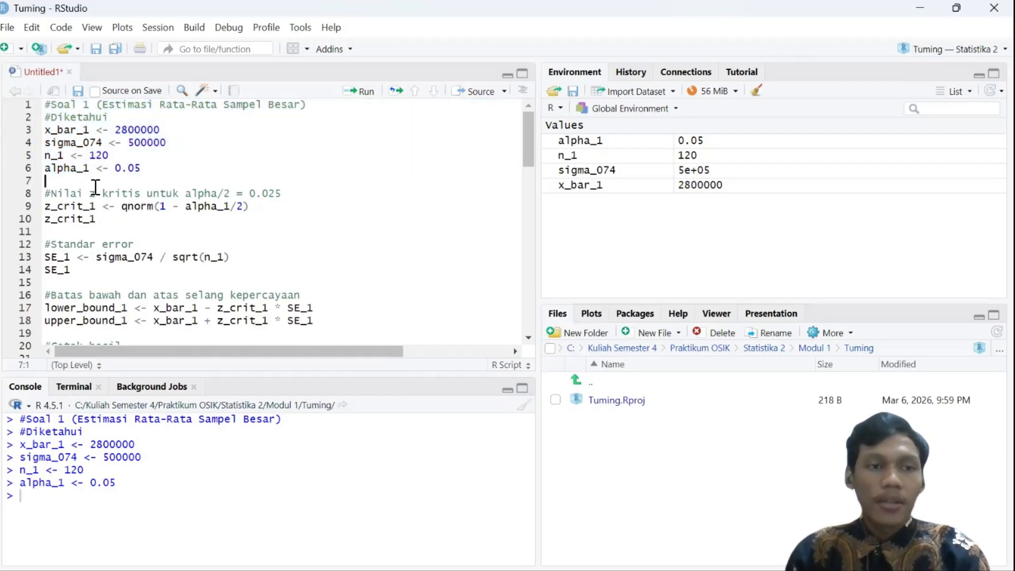
Run the critical z-value block for alpha/2, lines 8 to 10, to compute and print z_crit_1
{"action": "scroll", "coordinate": [107, 195], "scroll_direction": "down", "scroll_amount": 2}
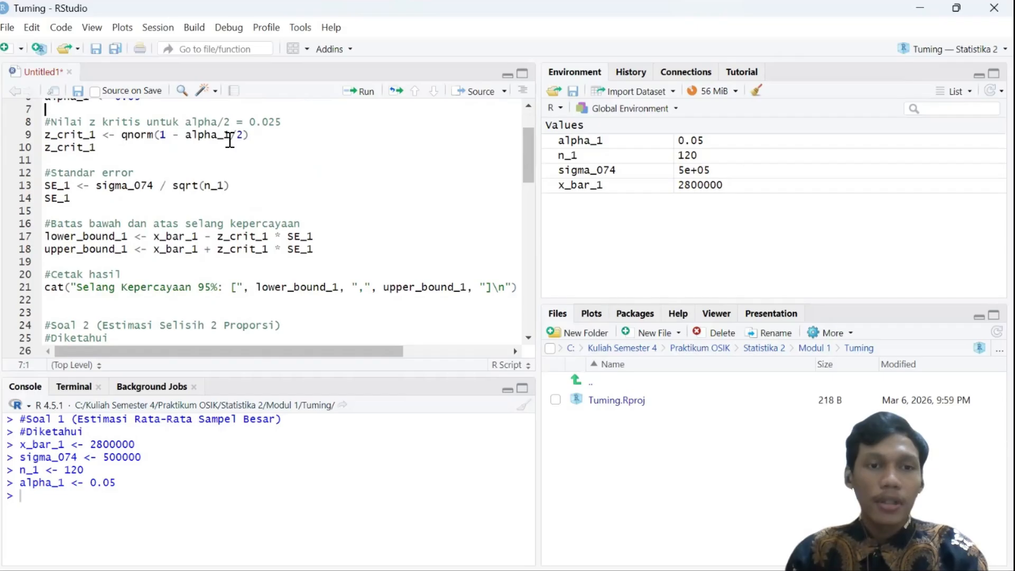
{"action": "scroll", "coordinate": [285, 137], "scroll_direction": "up", "scroll_amount": 2}
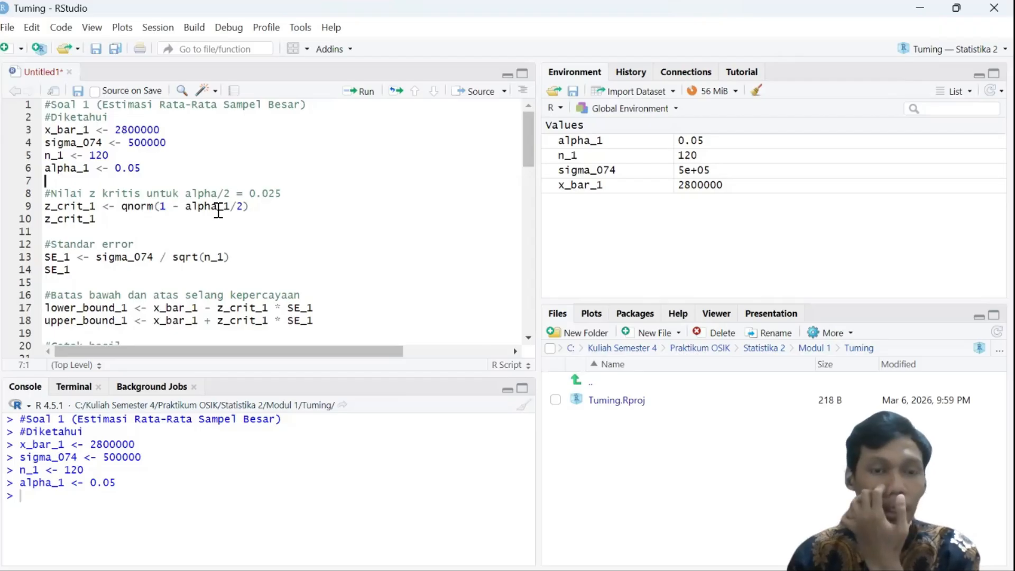
{"action": "left_click_drag", "start_coordinate": [95, 219], "coordinate": [47, 196]}
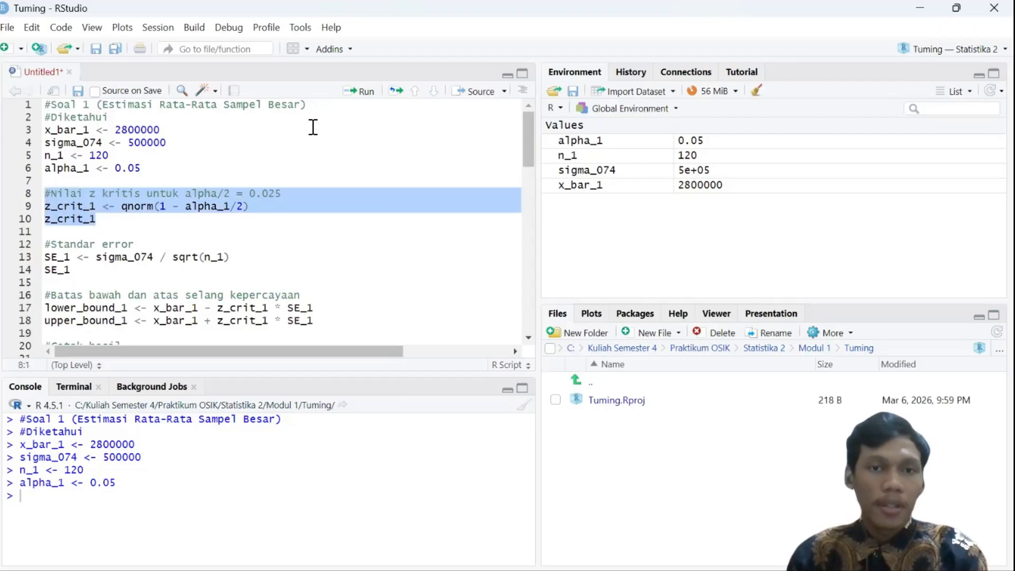
{"action": "left_click", "coordinate": [358, 91]}
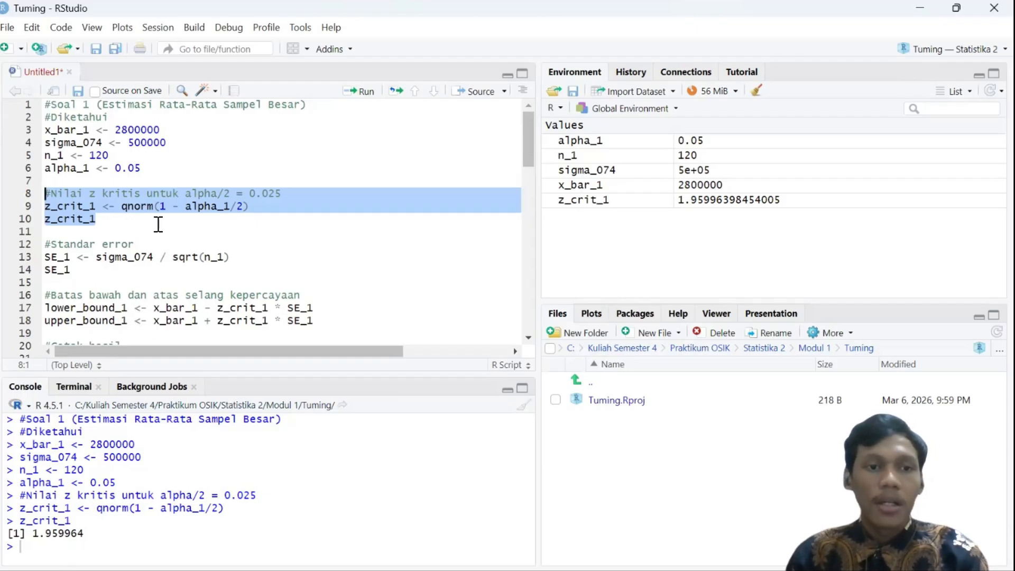
Run the Standar error block, lines 12 to 14, to compute and print SE_1
{"action": "scroll", "coordinate": [158, 224], "scroll_direction": "down", "scroll_amount": 3}
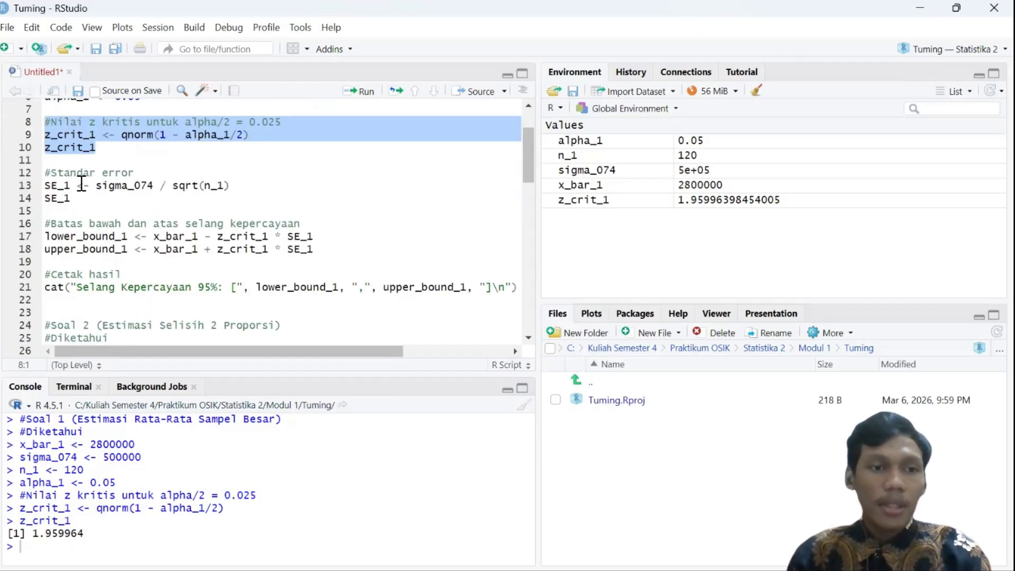
{"action": "left_click_drag", "start_coordinate": [48, 177], "coordinate": [87, 196]}
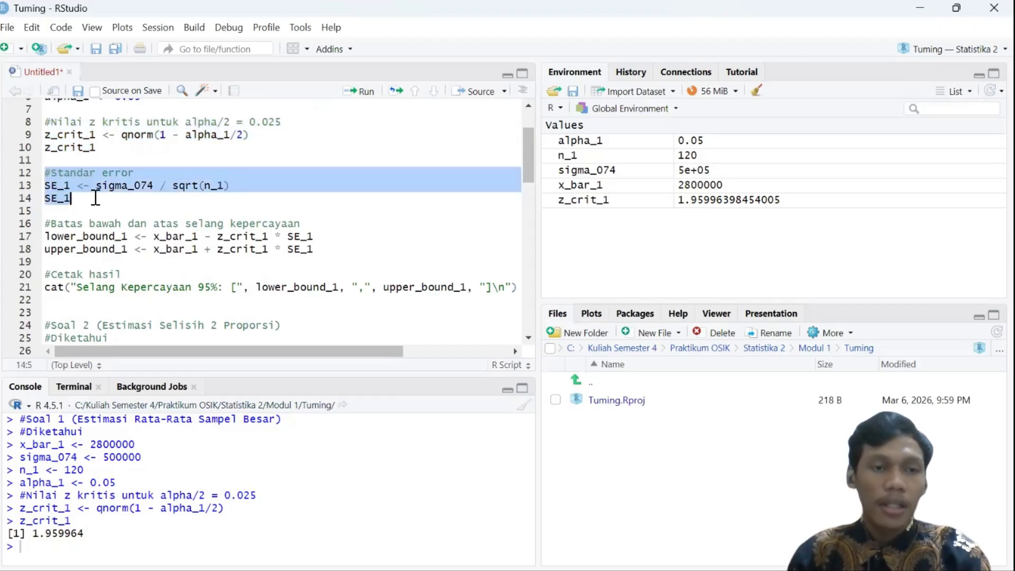
{"action": "left_click", "coordinate": [93, 200]}
{"action": "scroll", "coordinate": [143, 205], "scroll_direction": "up", "scroll_amount": 2}
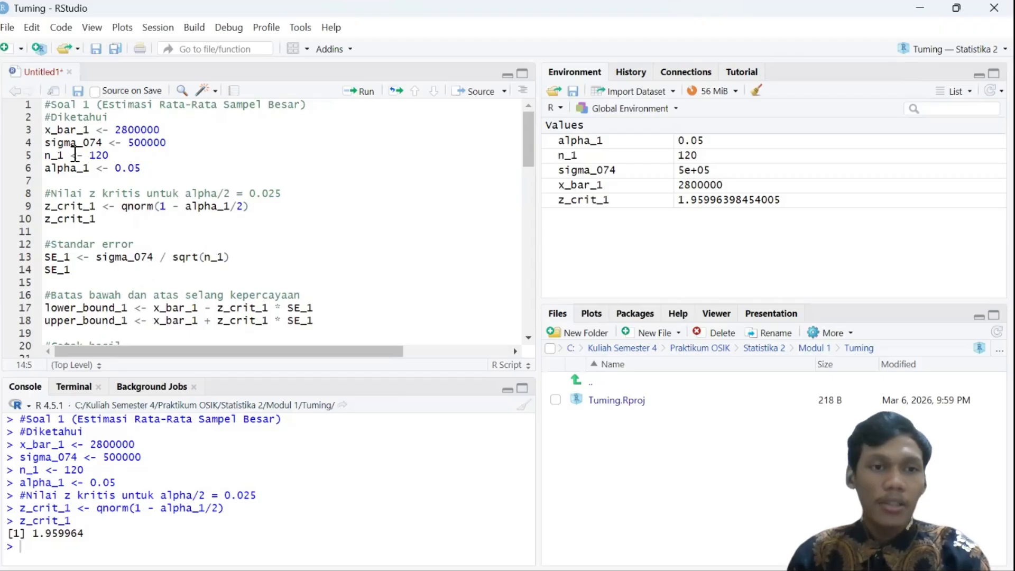
{"action": "left_click", "coordinate": [51, 245]}
{"action": "left_click_drag", "start_coordinate": [51, 246], "coordinate": [80, 271]}
{"action": "left_click", "coordinate": [80, 271]}
{"action": "left_click", "coordinate": [46, 245], "text": "shift"}
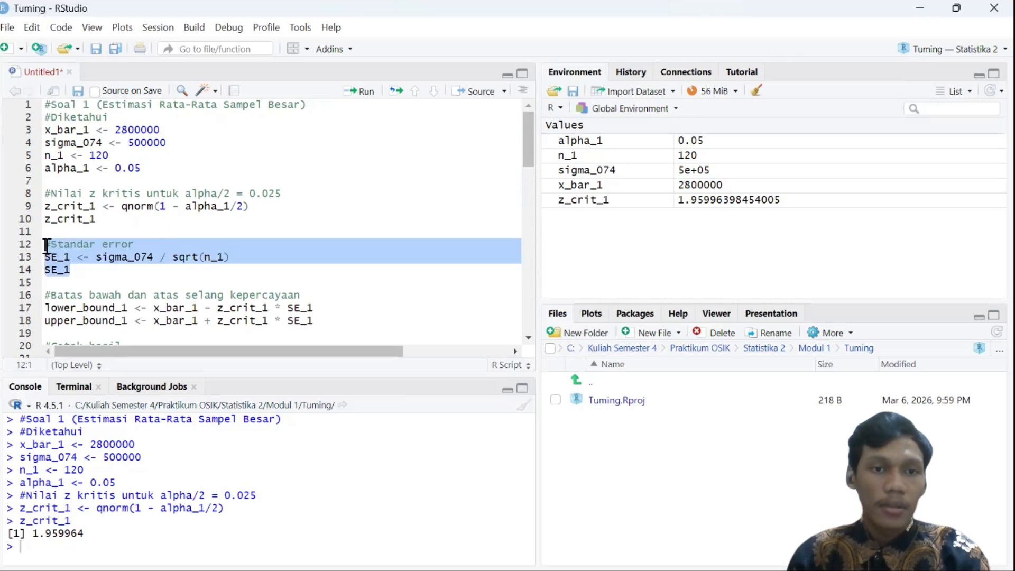
{"action": "left_click", "coordinate": [359, 93]}
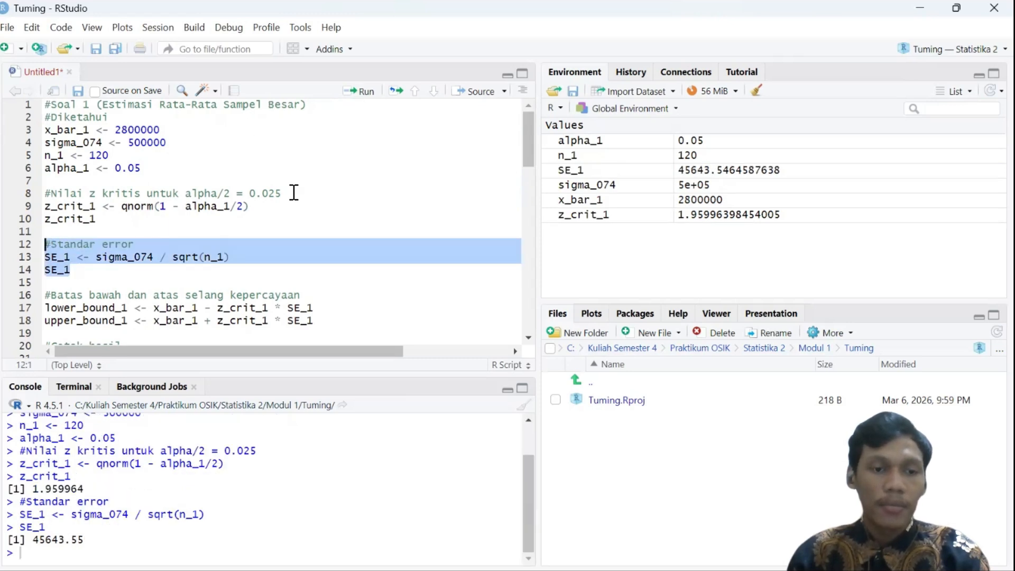
{"action": "left_click", "coordinate": [184, 269]}
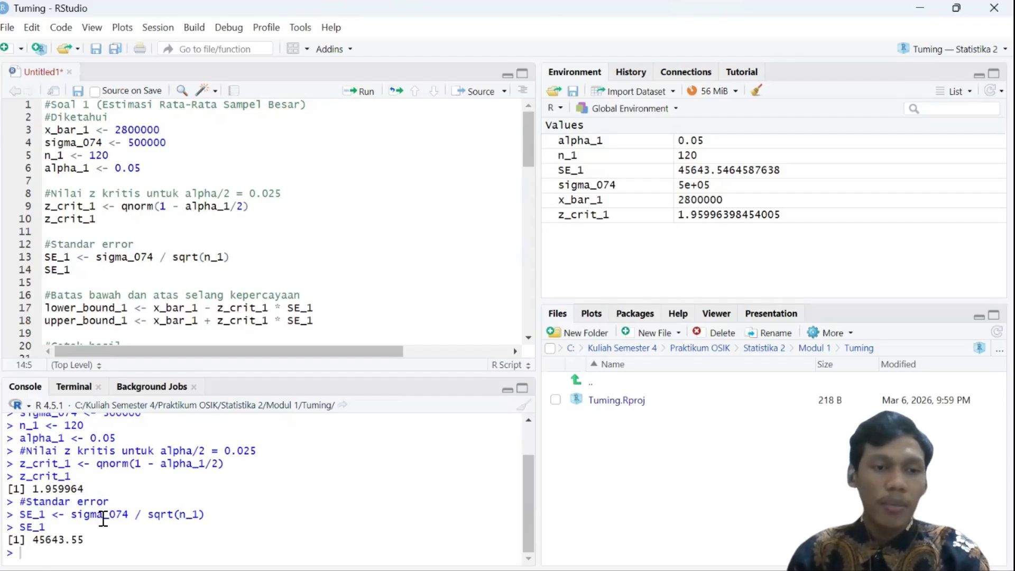
Run the Soal 1 code that computes the lower and upper confidence bounds, plus the cat line that prints the 95% interval
{"action": "scroll", "coordinate": [176, 264], "scroll_direction": "down", "scroll_amount": 2}
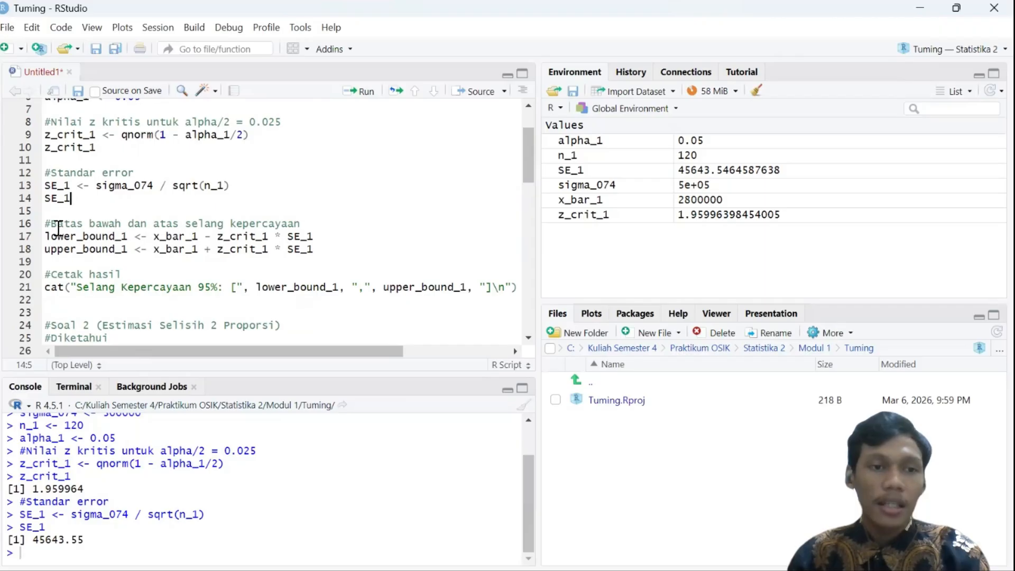
{"action": "left_click_drag", "start_coordinate": [45, 223], "coordinate": [331, 261]}
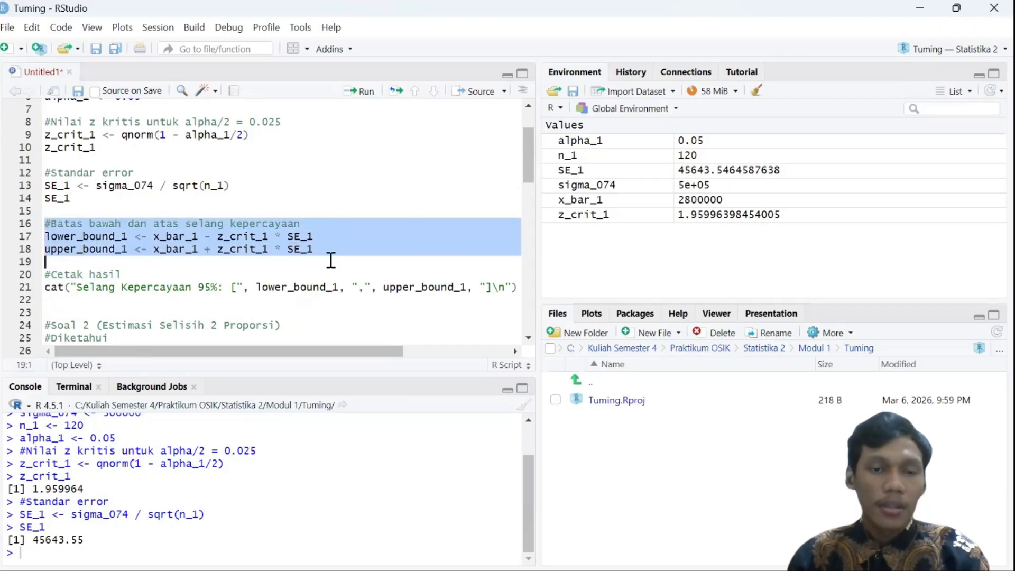
{"action": "left_click", "coordinate": [357, 92]}
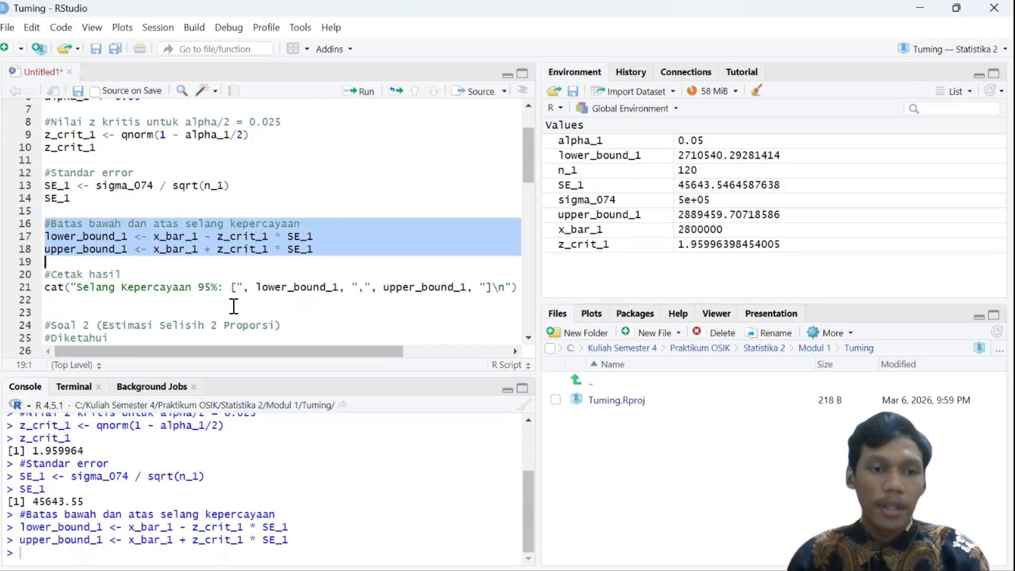
{"action": "scroll", "coordinate": [225, 294], "scroll_direction": "down", "scroll_amount": 3}
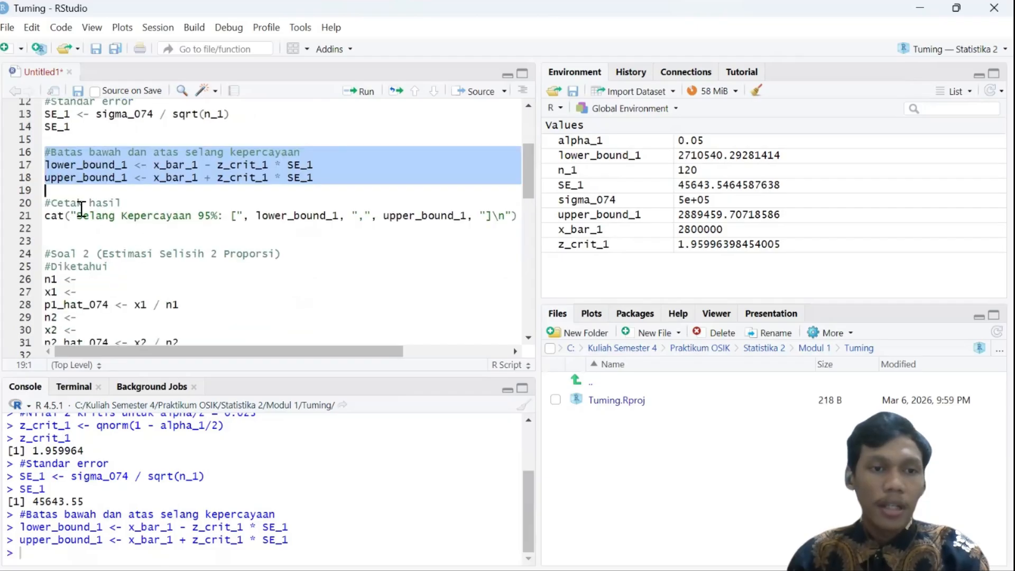
{"action": "left_click_drag", "start_coordinate": [48, 203], "coordinate": [520, 215]}
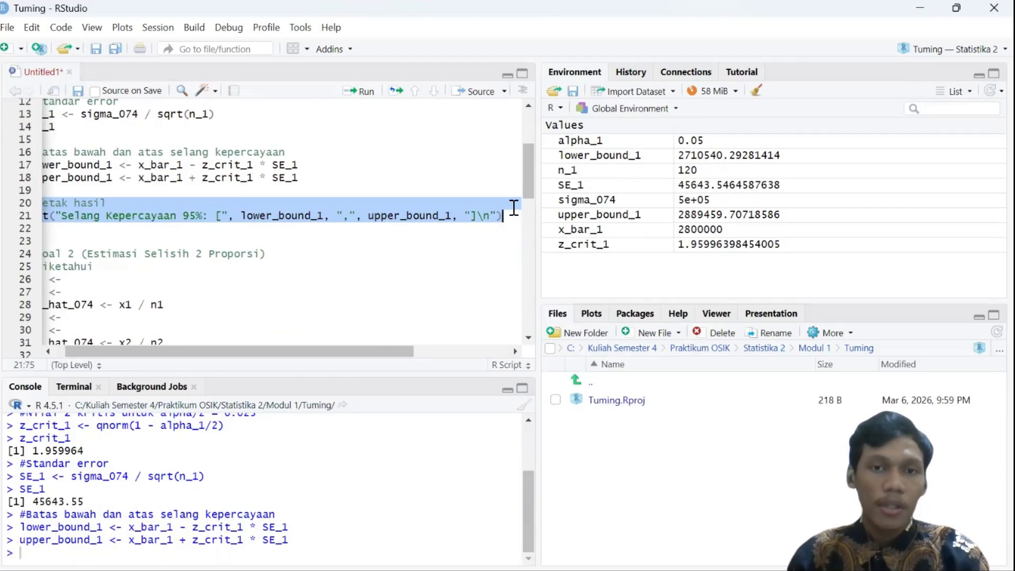
{"action": "left_click", "coordinate": [352, 96]}
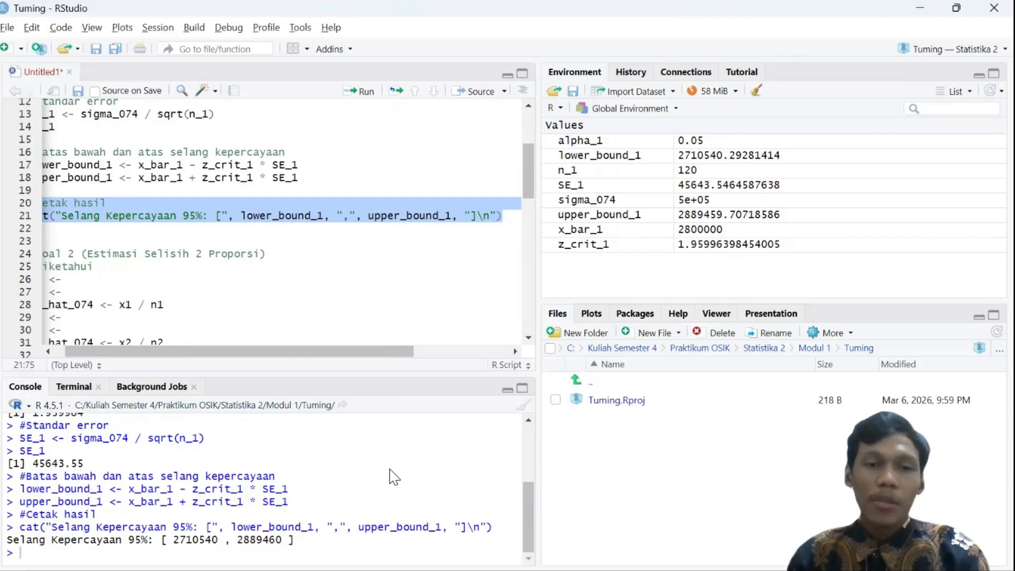
Switch to Minitab and start a 1-Sample Z analysis of the mean using summarized data
{"action": "key", "text": "alt+Tab"}
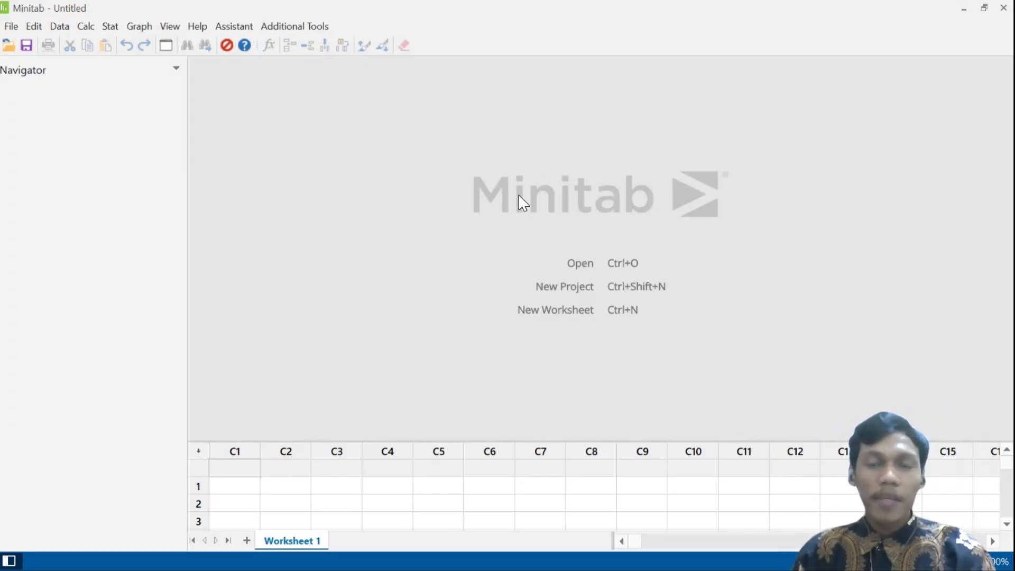
{"action": "left_click", "coordinate": [111, 26]}
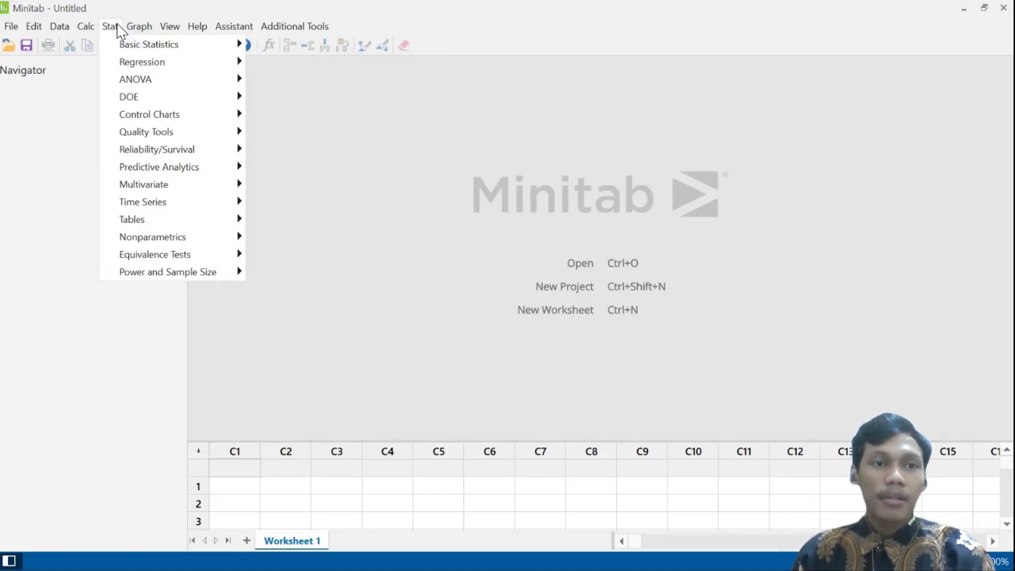
{"action": "mouse_move", "coordinate": [140, 45]}
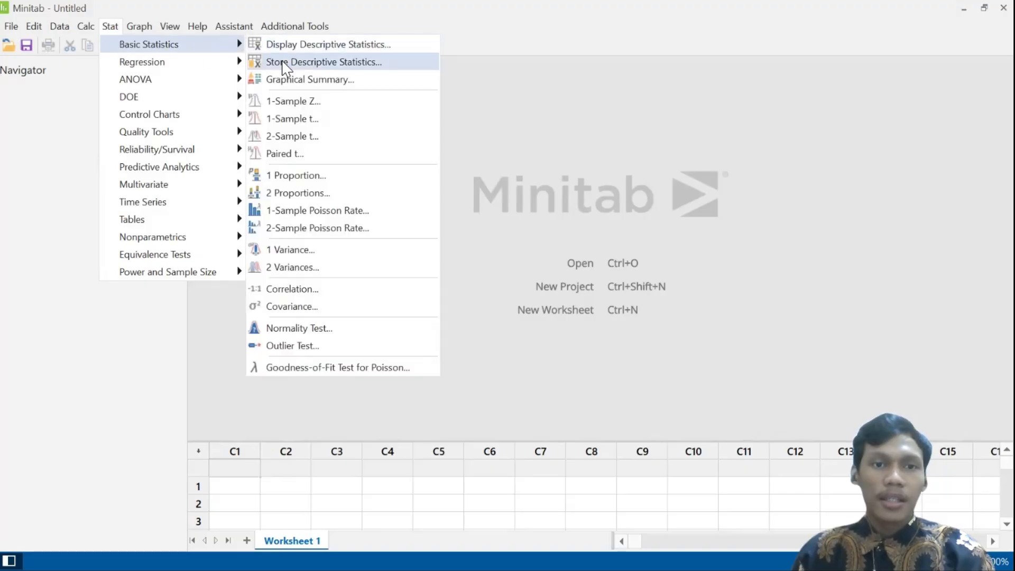
{"action": "left_click", "coordinate": [303, 106]}
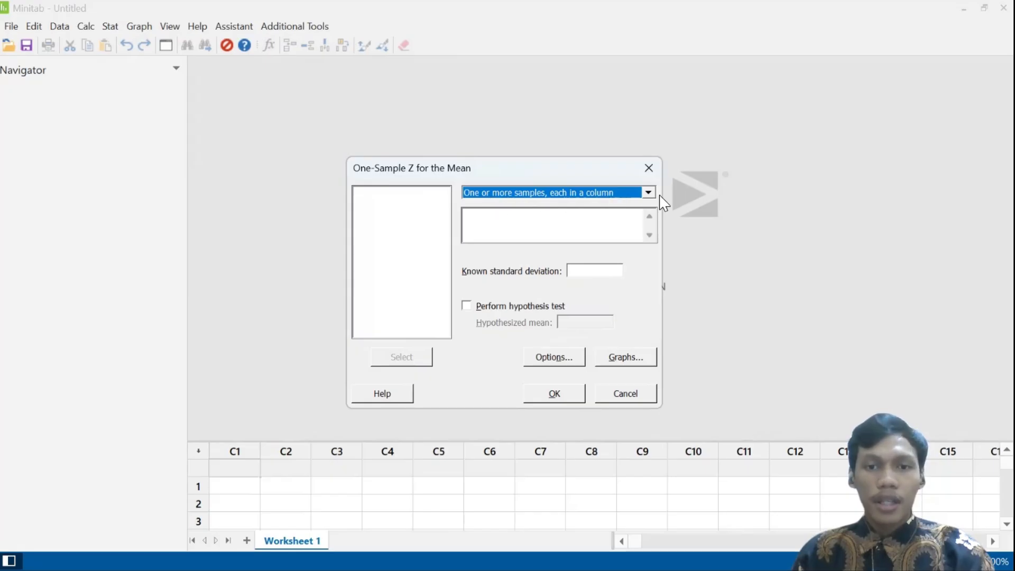
{"action": "left_click", "coordinate": [651, 192]}
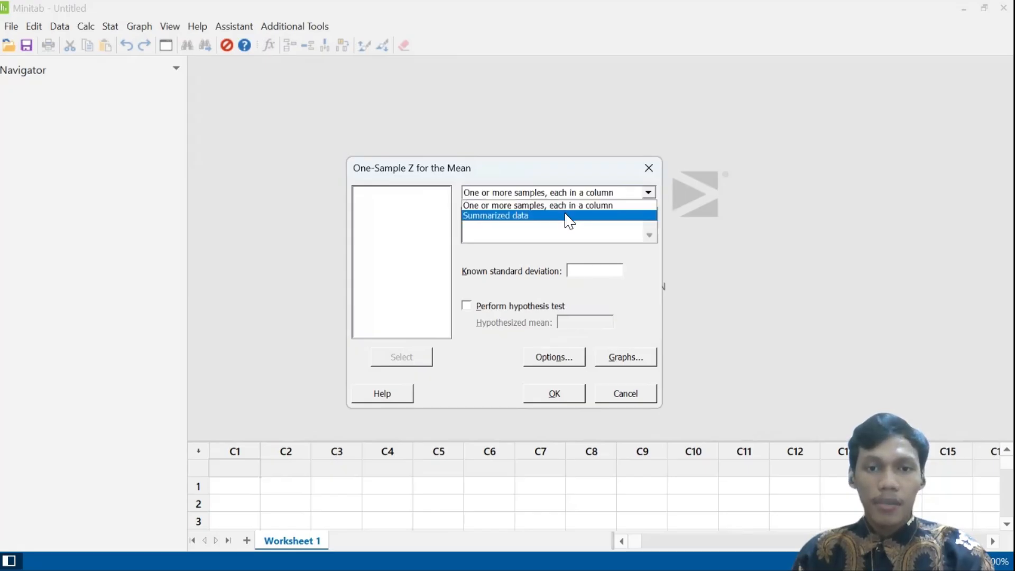
{"action": "left_click", "coordinate": [569, 217]}
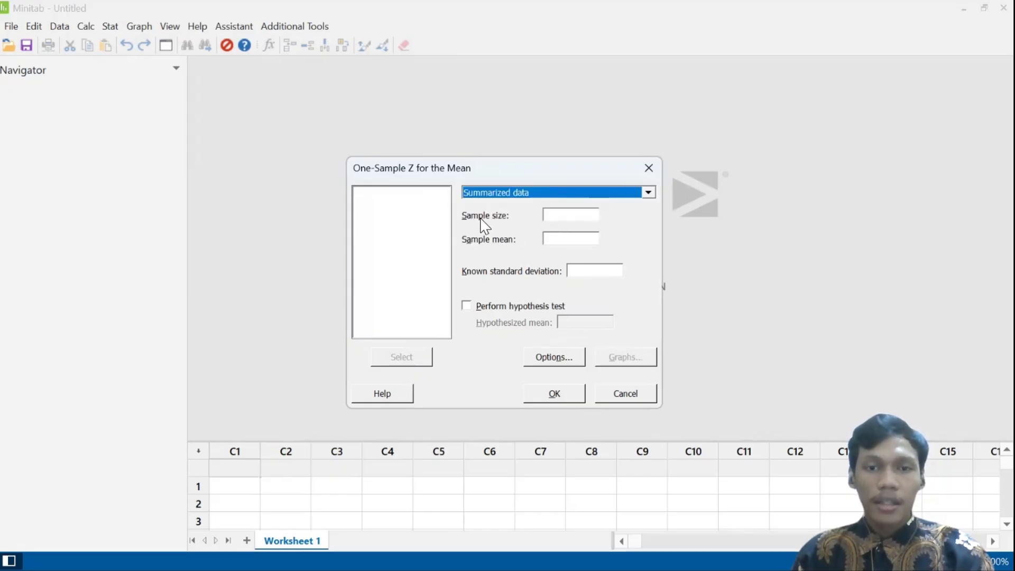
Enter a sample size of 120, a sample mean of 2800000 and a known standard deviation of 500000 for the One-Sample Z
{"action": "left_click", "coordinate": [560, 221]}
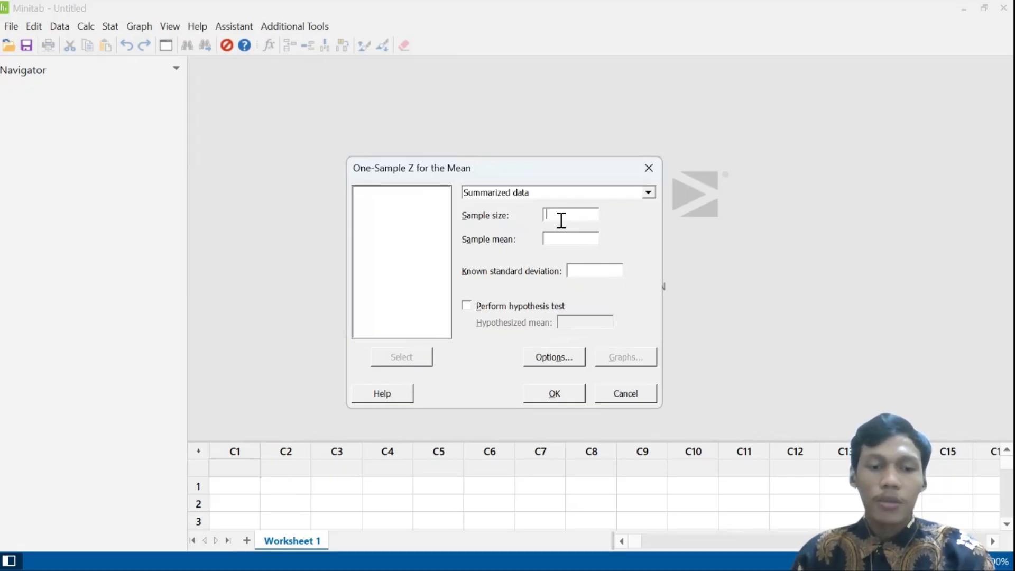
{"action": "type", "text": "120"}
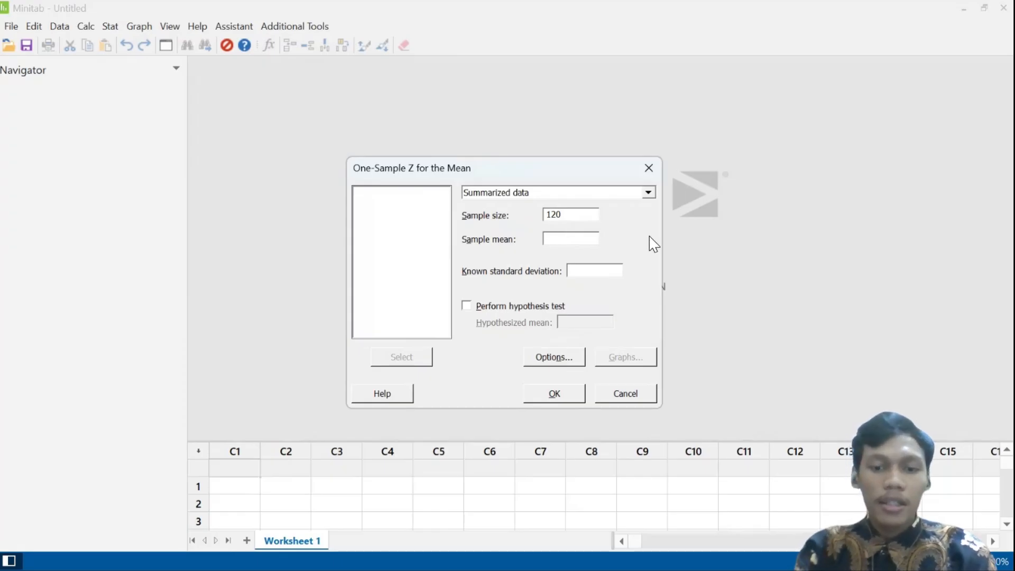
{"action": "type", "text": "280"}
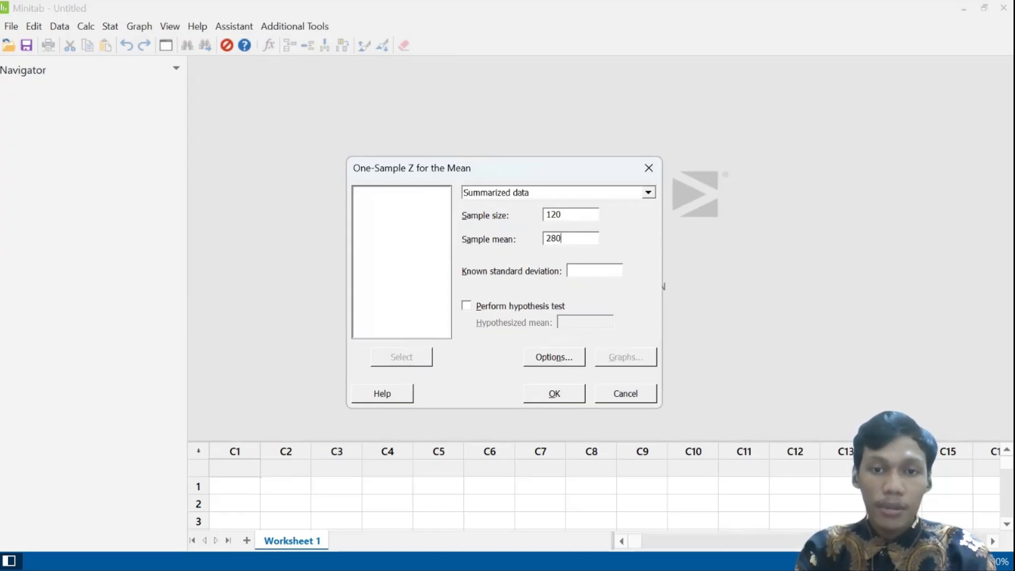
{"action": "type", "text": "0000"}
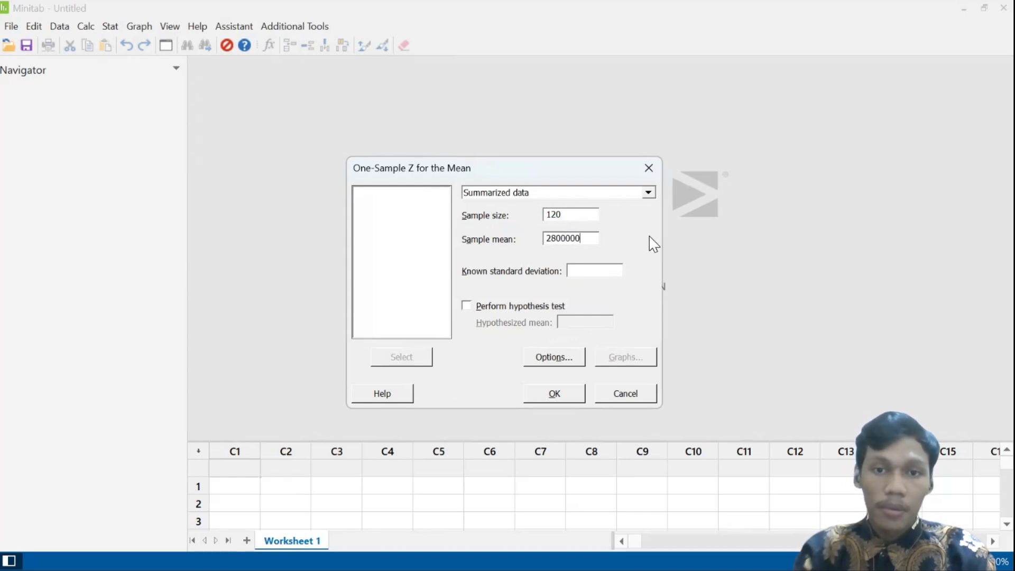
{"action": "left_click", "coordinate": [583, 269]}
{"action": "type", "text": "50"}
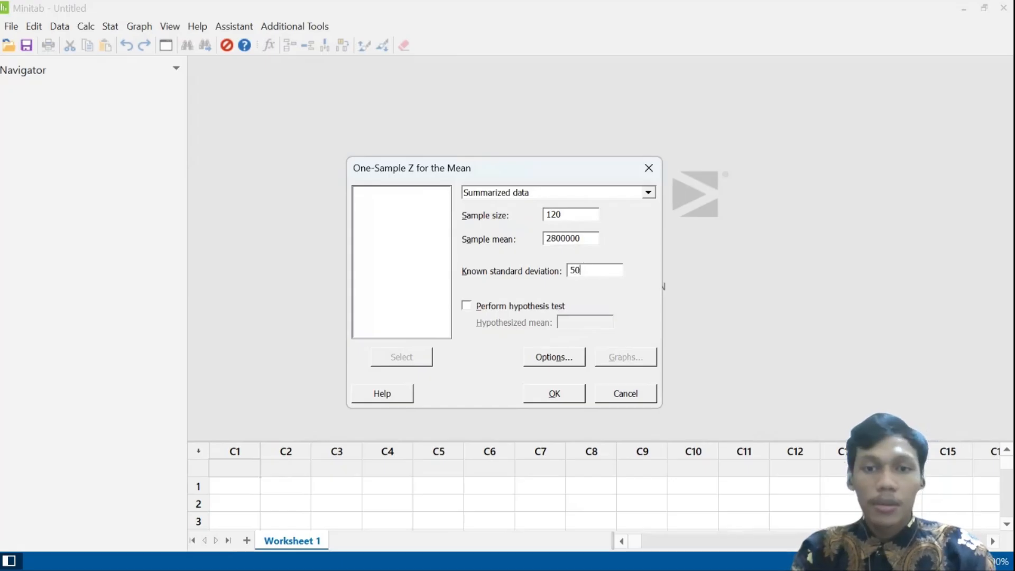
{"action": "type", "text": "0000"}
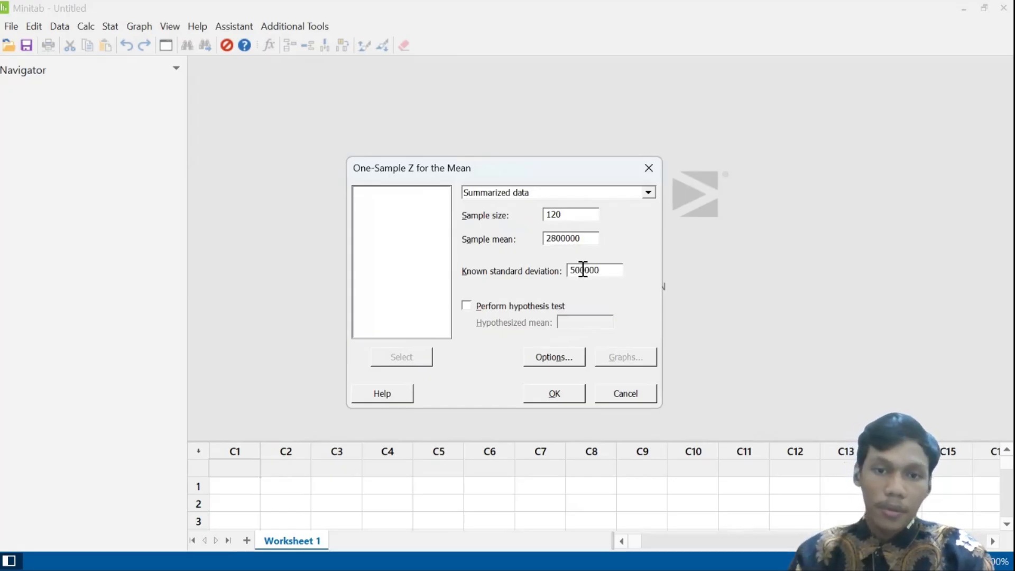
Accept the 95.0 confidence level with the alternative Mean ≠ hypothesized mean, and run the One-Sample Z analysis
{"action": "left_click", "coordinate": [556, 358]}
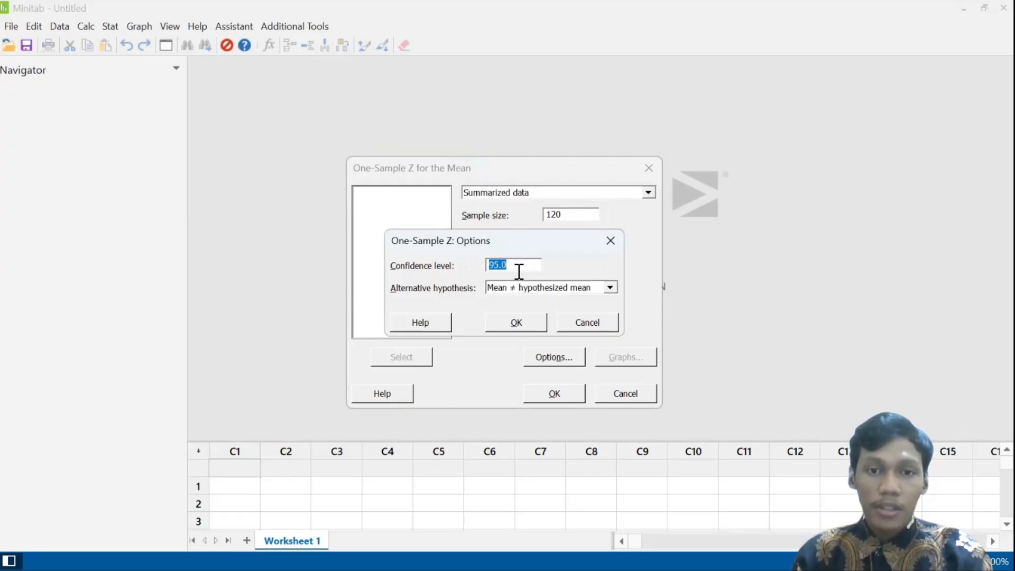
{"action": "left_click", "coordinate": [521, 324]}
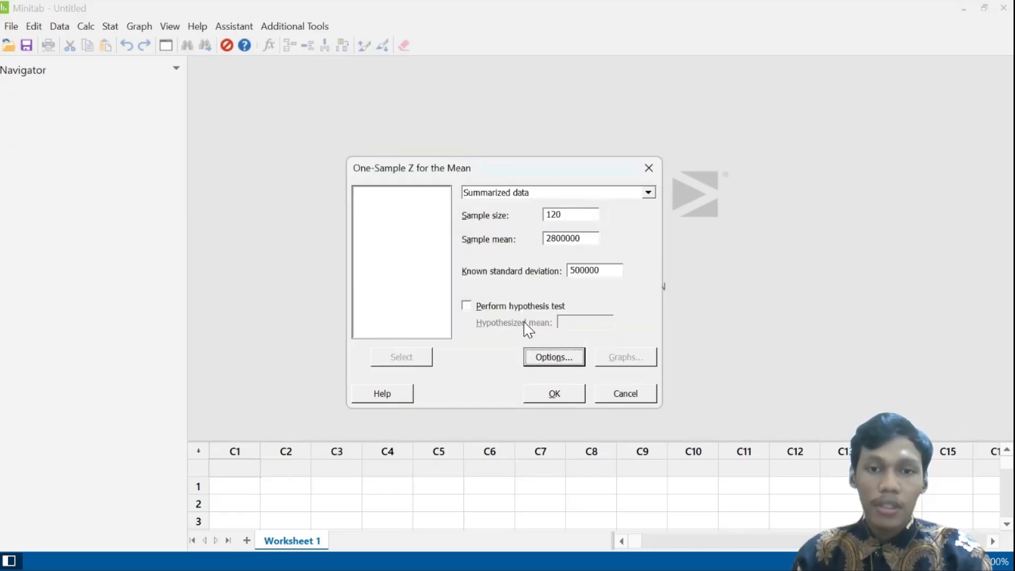
{"action": "left_click", "coordinate": [555, 394]}
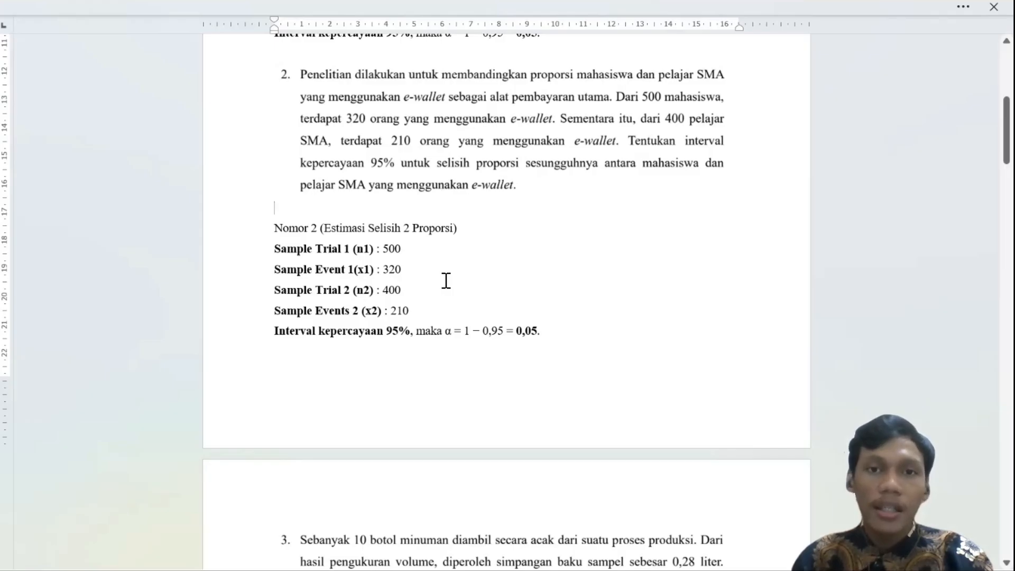
Switch to RStudio and assign 500 to n1 and 320 to x1 in the Soal 2 data block
{"action": "key", "text": "alt+Tab"}
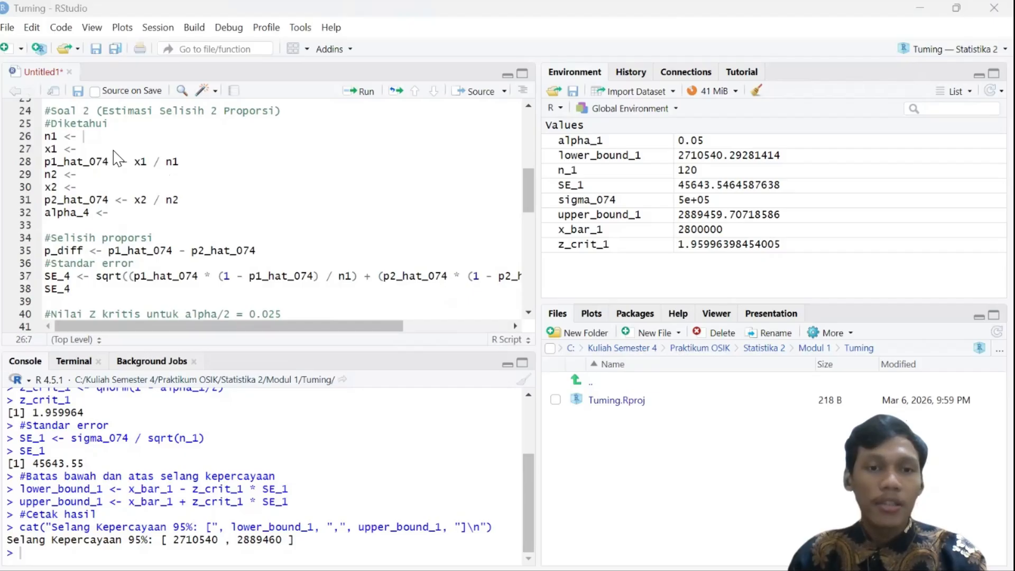
{"action": "type", "text": "500"}
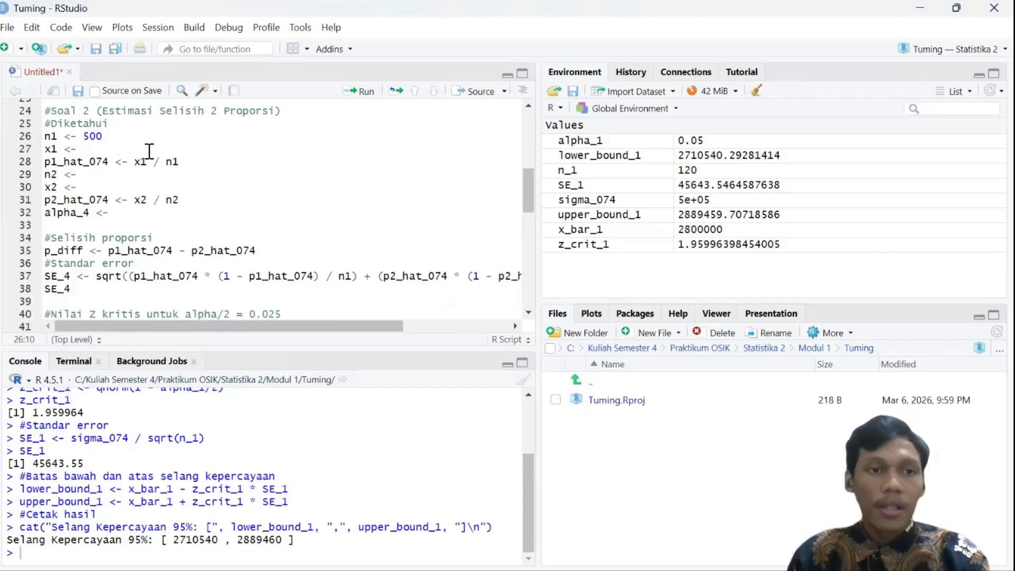
{"action": "key", "text": "Down"}
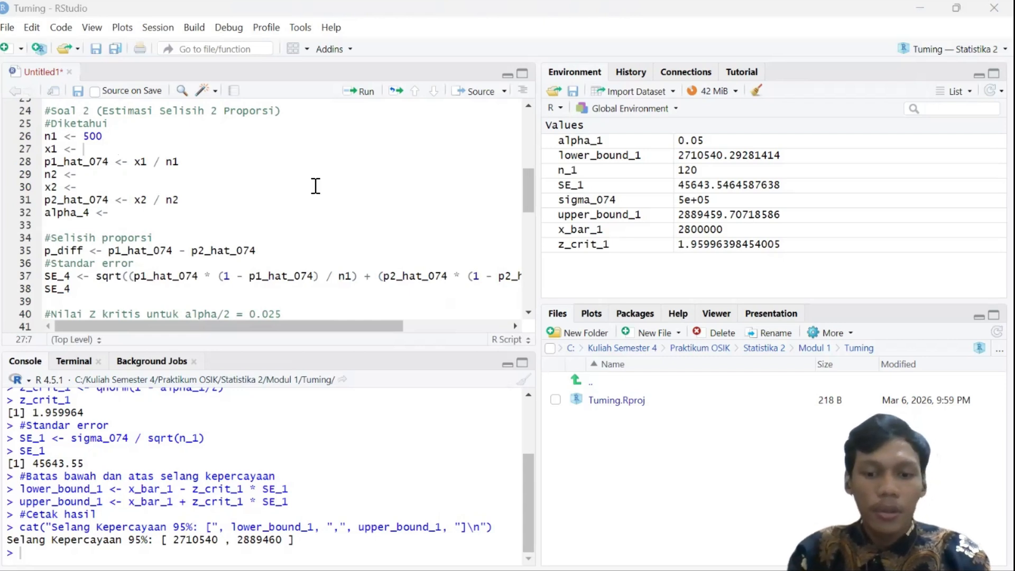
{"action": "type", "text": "320"}
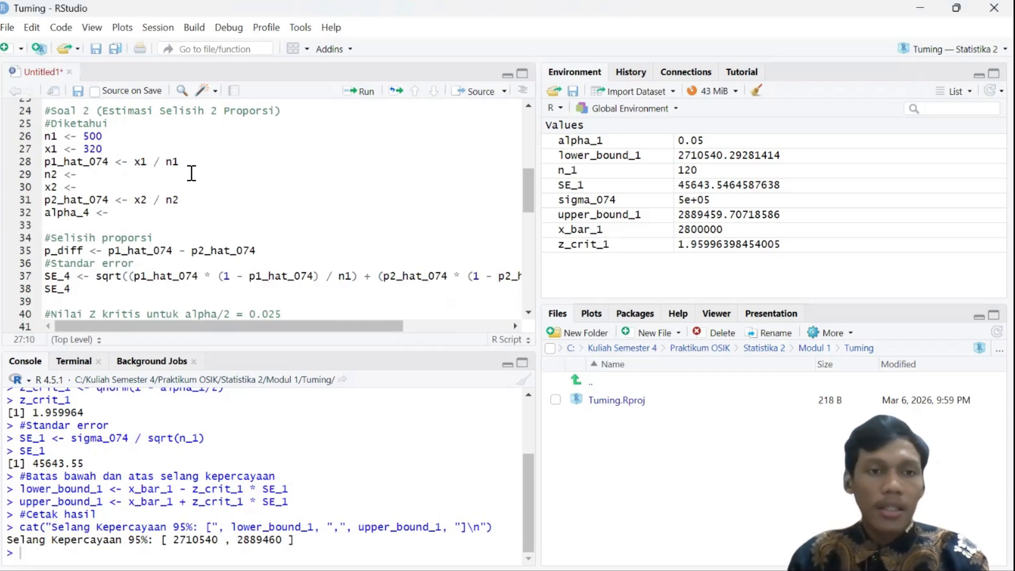
{"action": "left_click", "coordinate": [196, 161]}
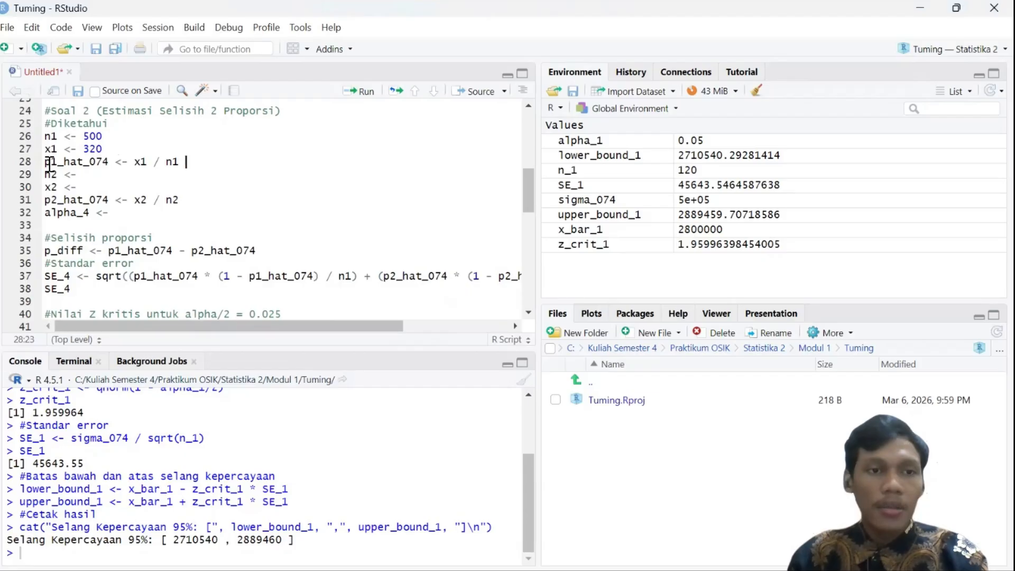
{"action": "left_click_drag", "start_coordinate": [48, 166], "coordinate": [185, 166]}
{"action": "left_click", "coordinate": [185, 165]}
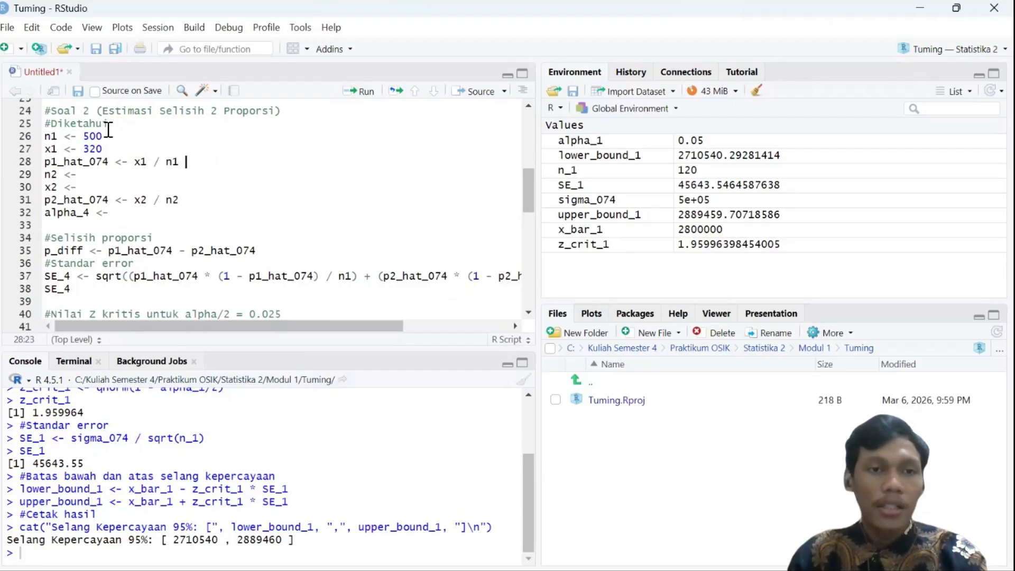
Assign 400 to n2 and 210 to x2 for the second sample of Soal 2
{"action": "left_click", "coordinate": [100, 178]}
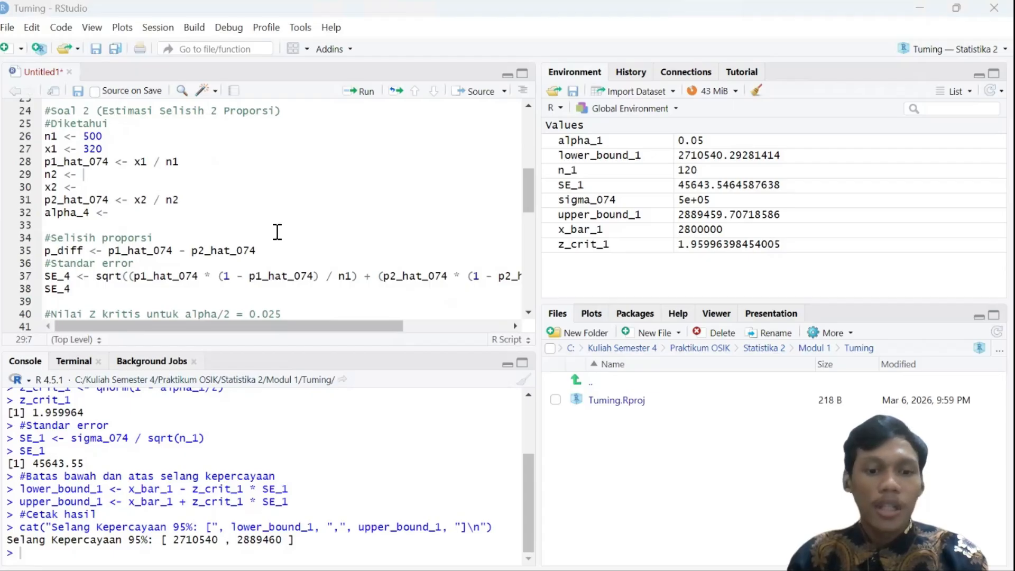
{"action": "type", "text": "400"}
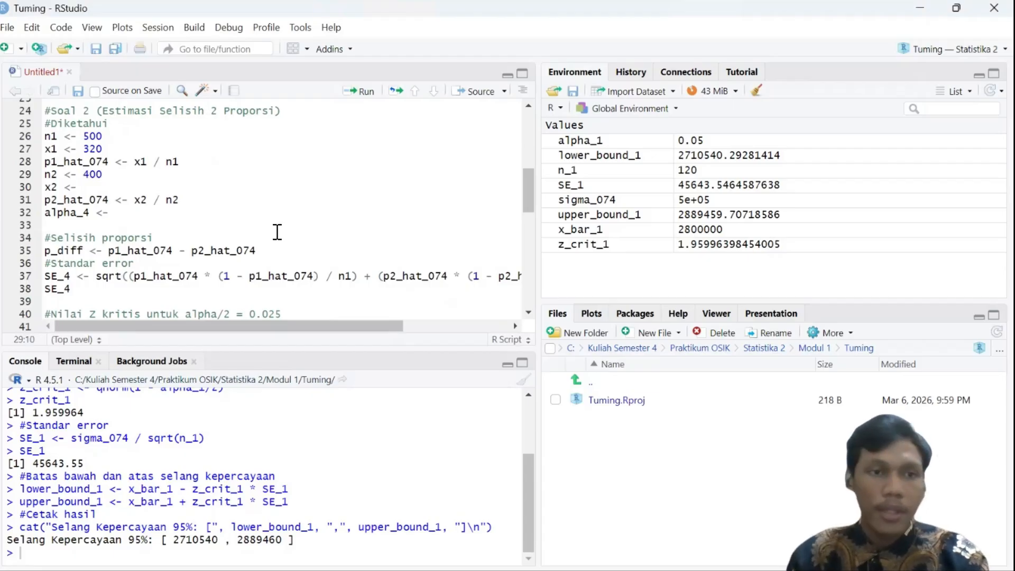
{"action": "left_click", "coordinate": [168, 187]}
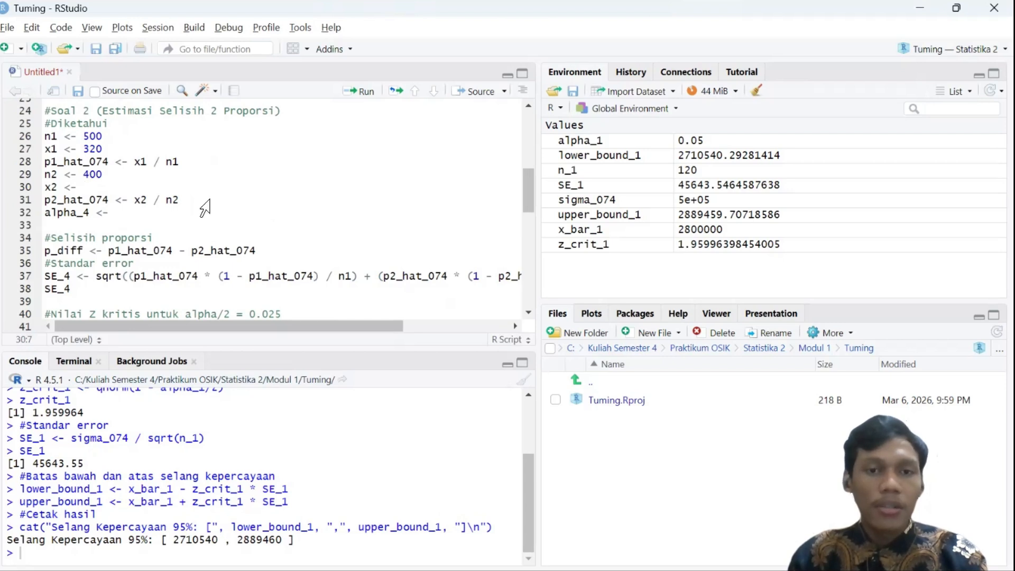
{"action": "type", "text": "210"}
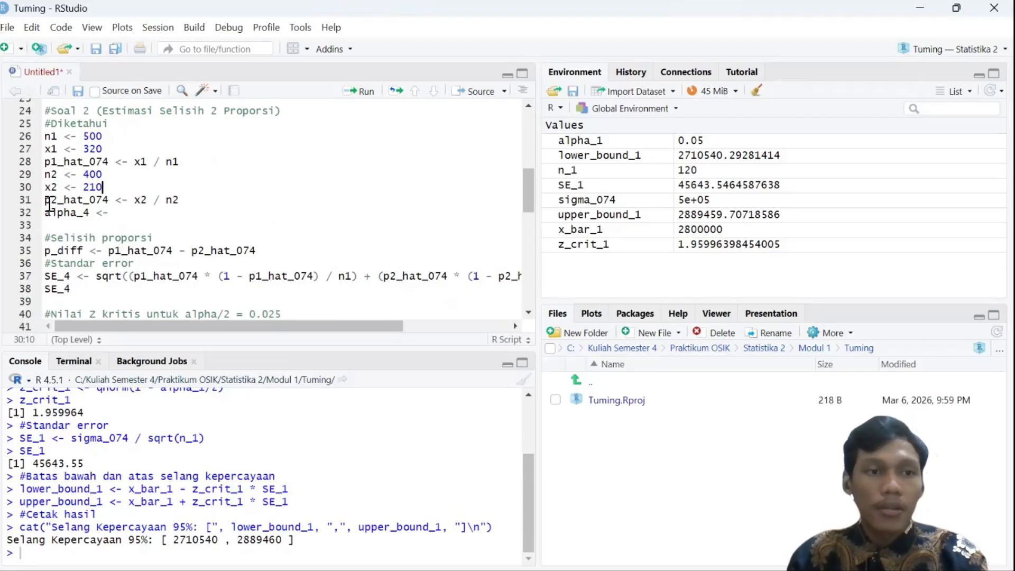
{"action": "left_click_drag", "start_coordinate": [47, 202], "coordinate": [183, 201]}
{"action": "left_click", "coordinate": [209, 201]}
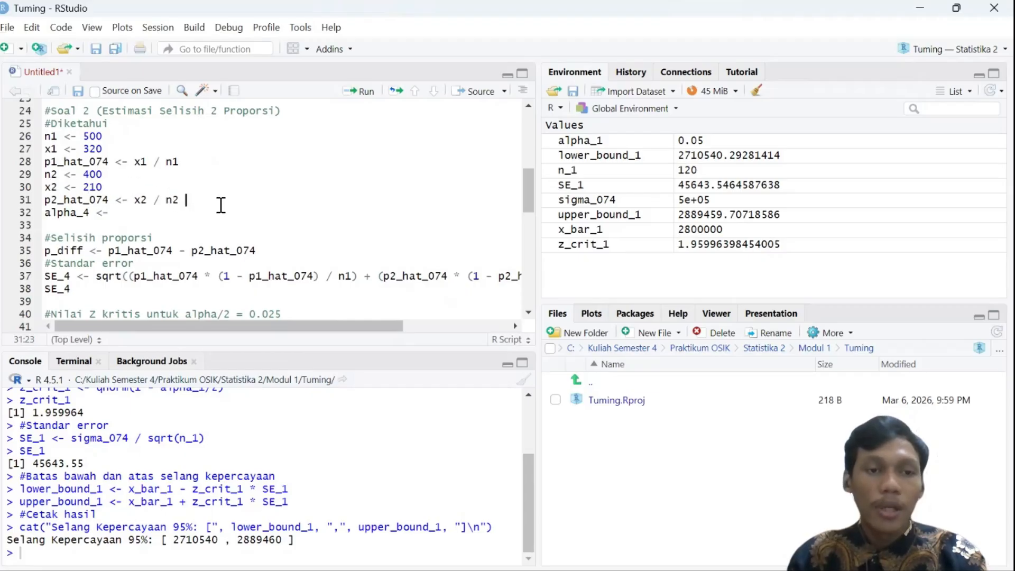
Set alpha_4 to 0.05 and run the Soal 2 Diketahui block, lines 24 to 32
{"action": "left_click", "coordinate": [140, 212]}
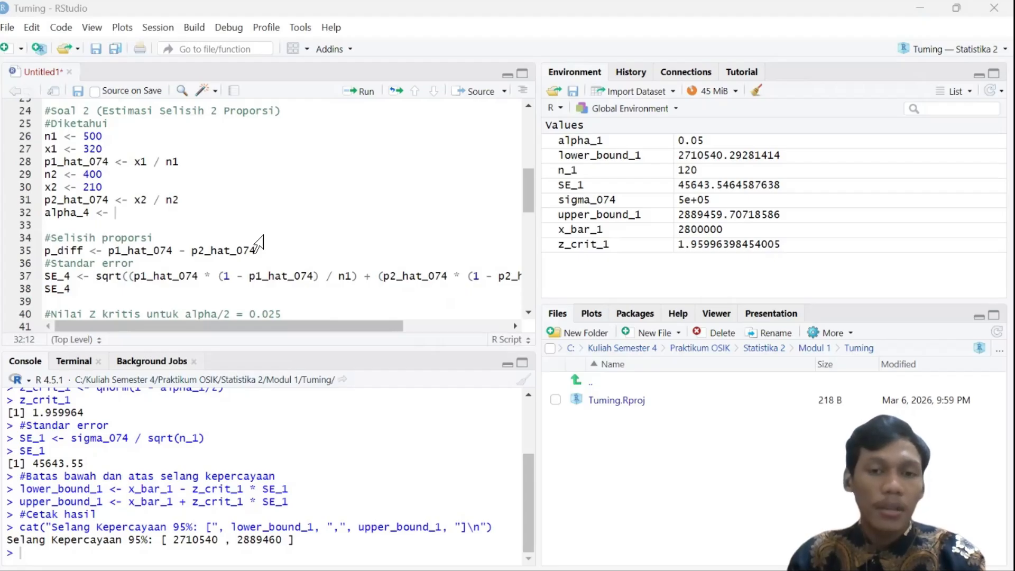
{"action": "type", "text": "0.05"}
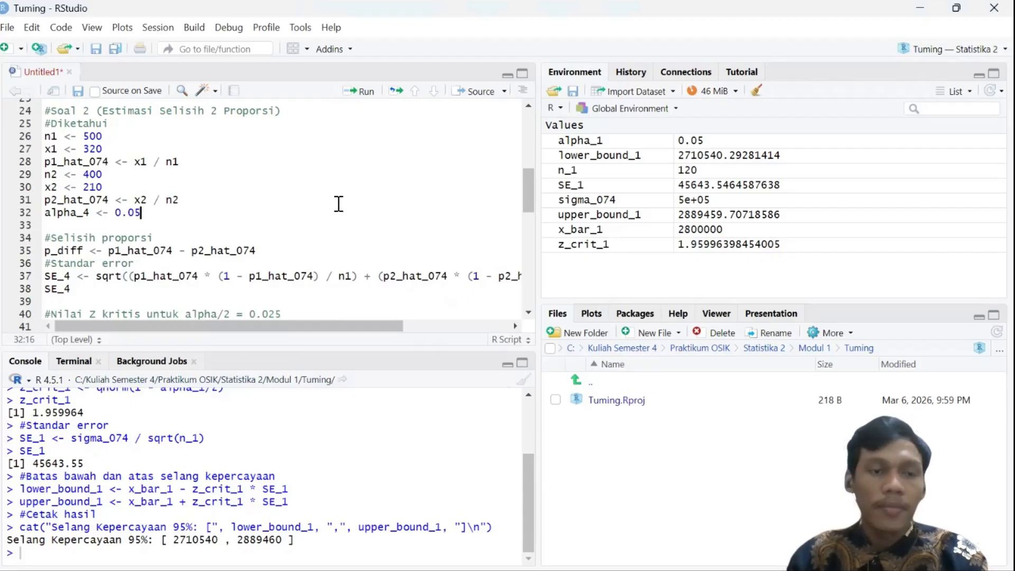
{"action": "left_click_drag", "start_coordinate": [184, 221], "coordinate": [49, 115]}
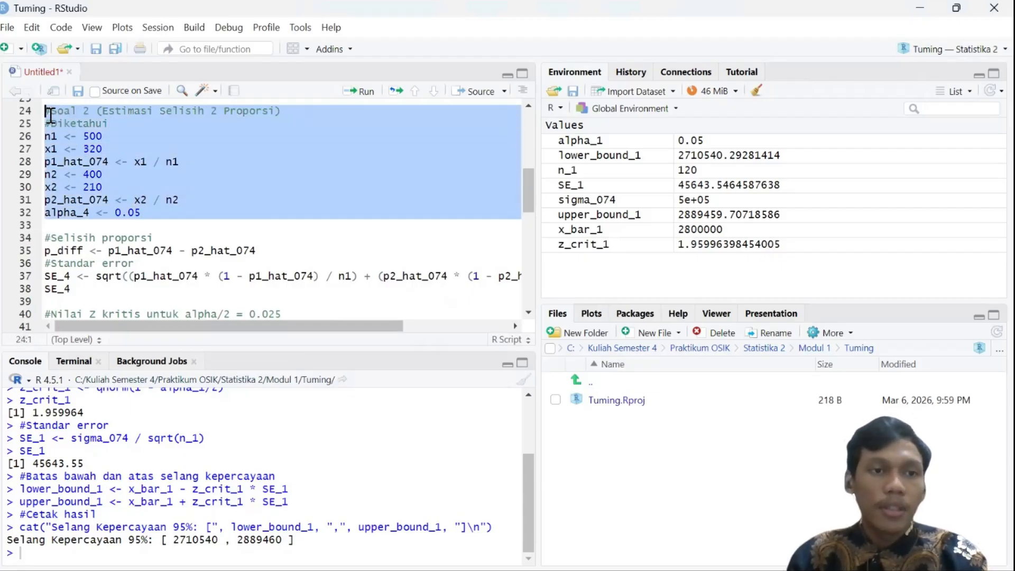
{"action": "left_click", "coordinate": [353, 92]}
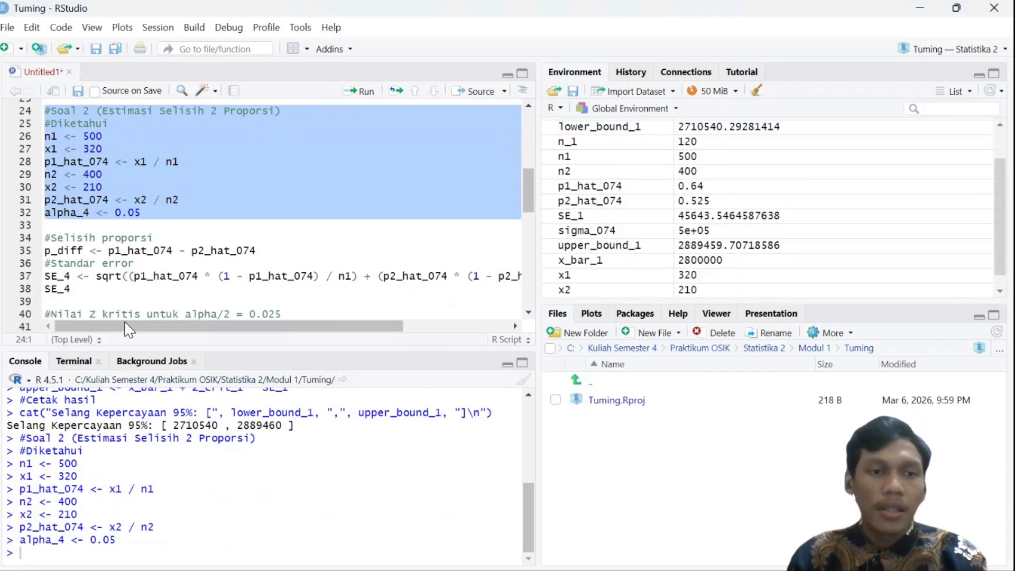
Run the Selisih proporsi block, lines 34 and 35, to compute p_diff from p1_hat_074 and p2_hat_074
{"action": "scroll", "coordinate": [143, 279], "scroll_direction": "down", "scroll_amount": 2}
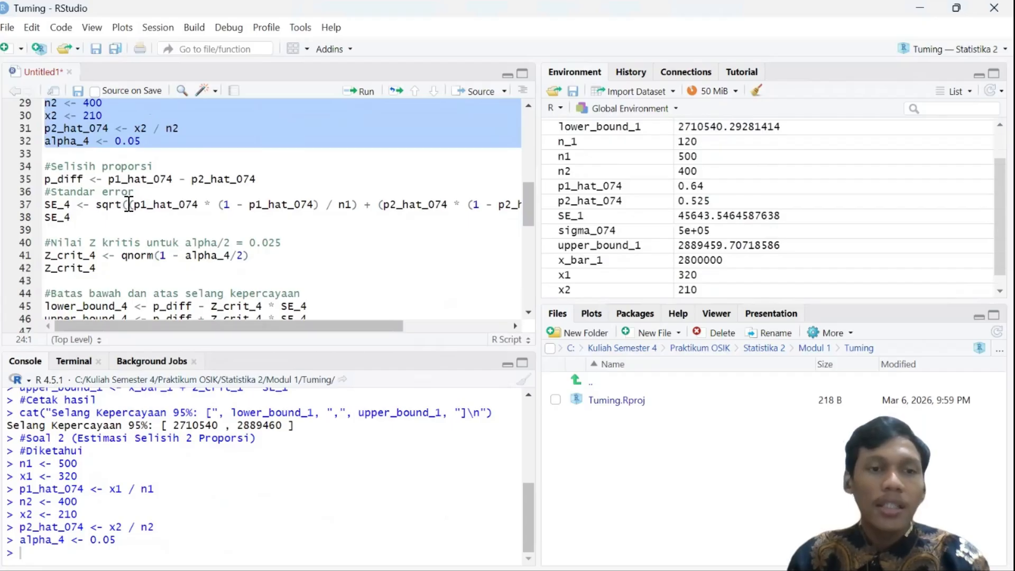
{"action": "left_click", "coordinate": [147, 158]}
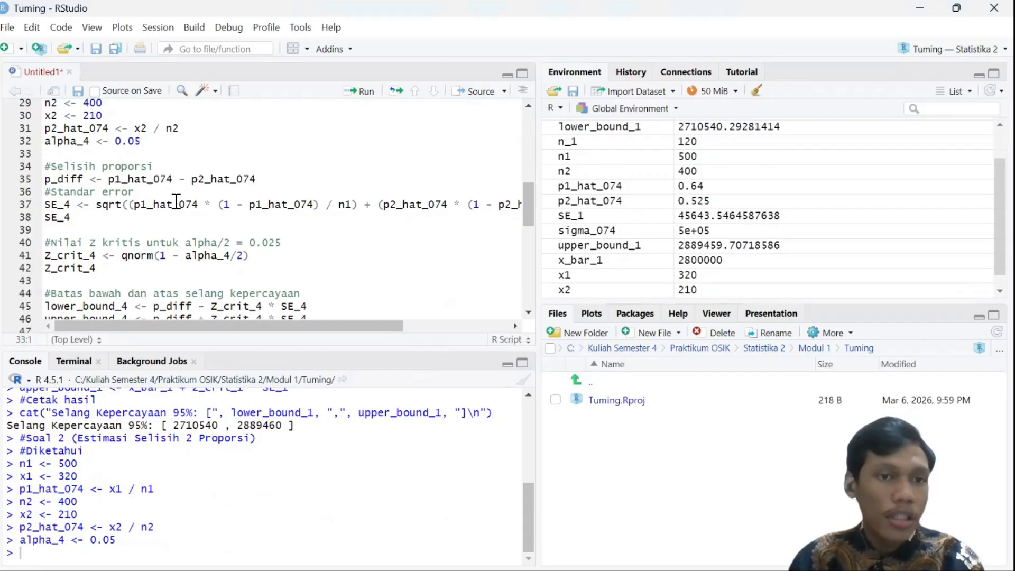
{"action": "scroll", "coordinate": [148, 189], "scroll_direction": "up", "scroll_amount": 2}
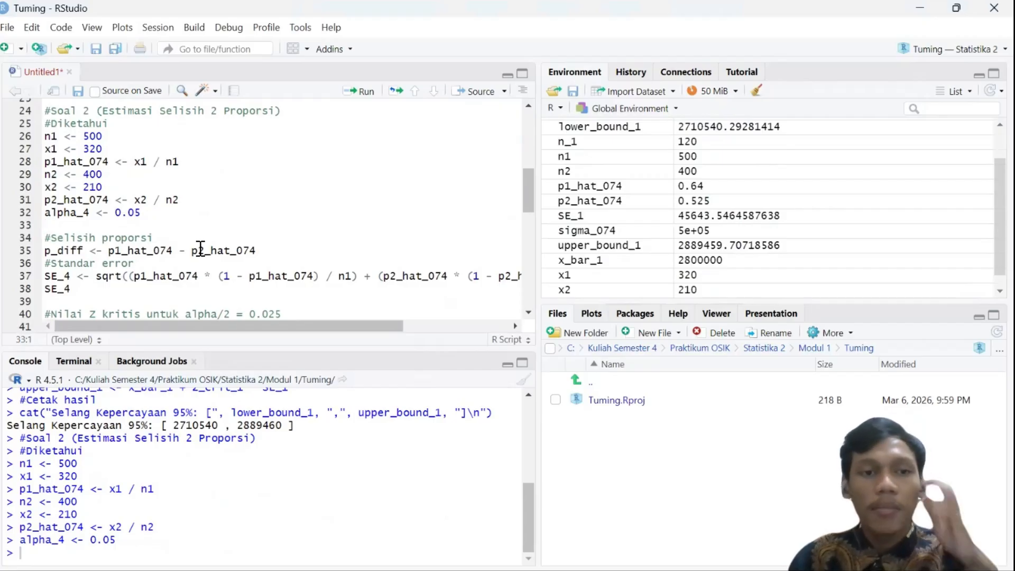
{"action": "left_click_drag", "start_coordinate": [263, 255], "coordinate": [49, 238]}
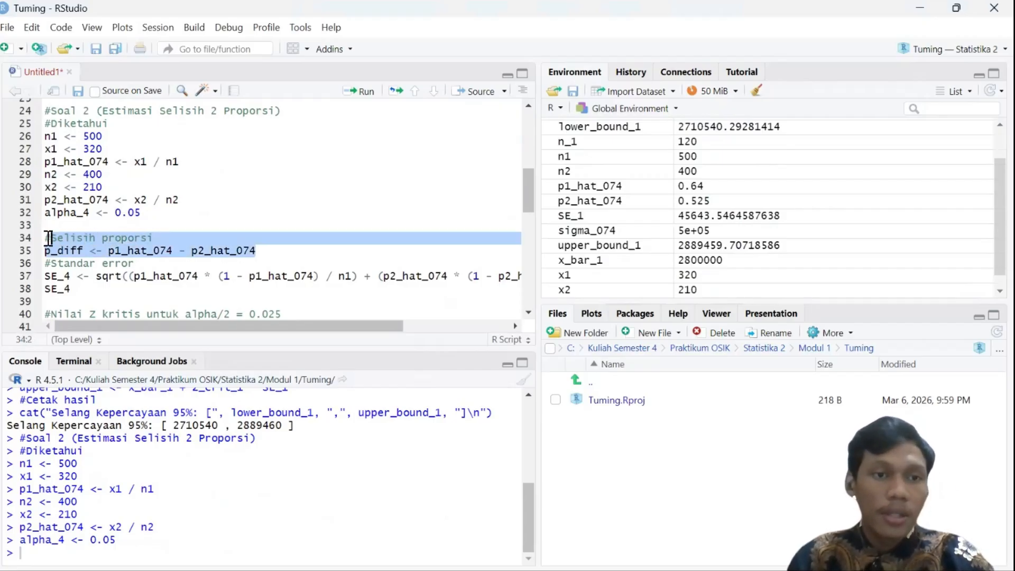
{"action": "left_click", "coordinate": [360, 91]}
Run the Standar error block, lines 36 to 38, to compute and display SE_4 for the Soal 2 proportions
{"action": "scroll", "coordinate": [249, 256], "scroll_direction": "down", "scroll_amount": 2}
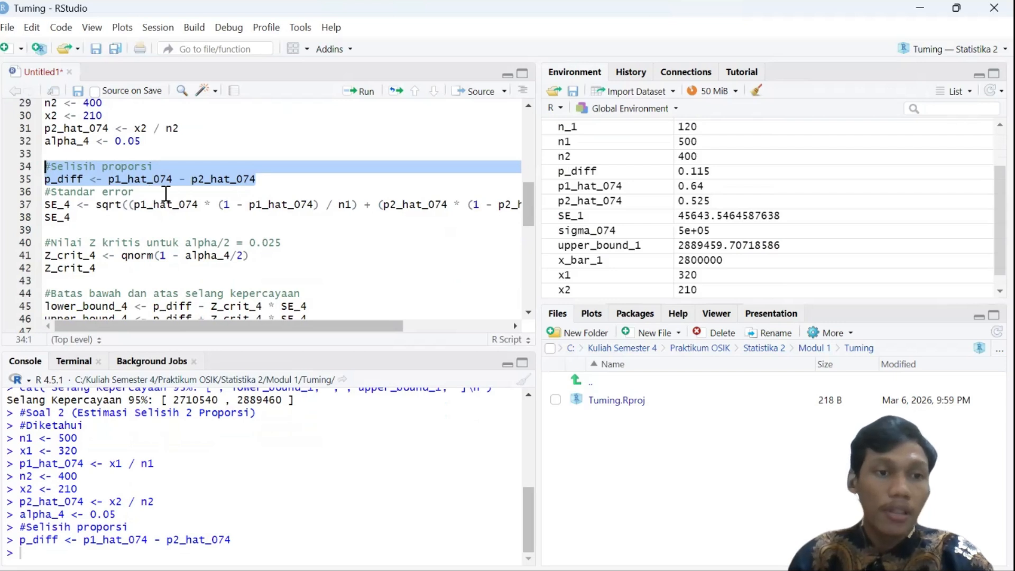
{"action": "left_click", "coordinate": [170, 195]}
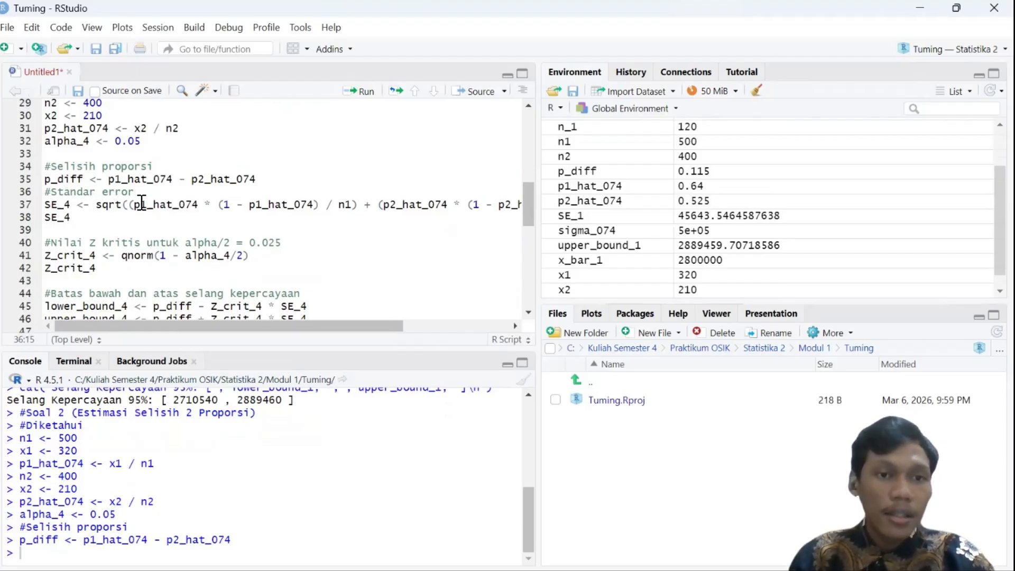
{"action": "scroll", "coordinate": [170, 219], "scroll_direction": "up", "scroll_amount": 2}
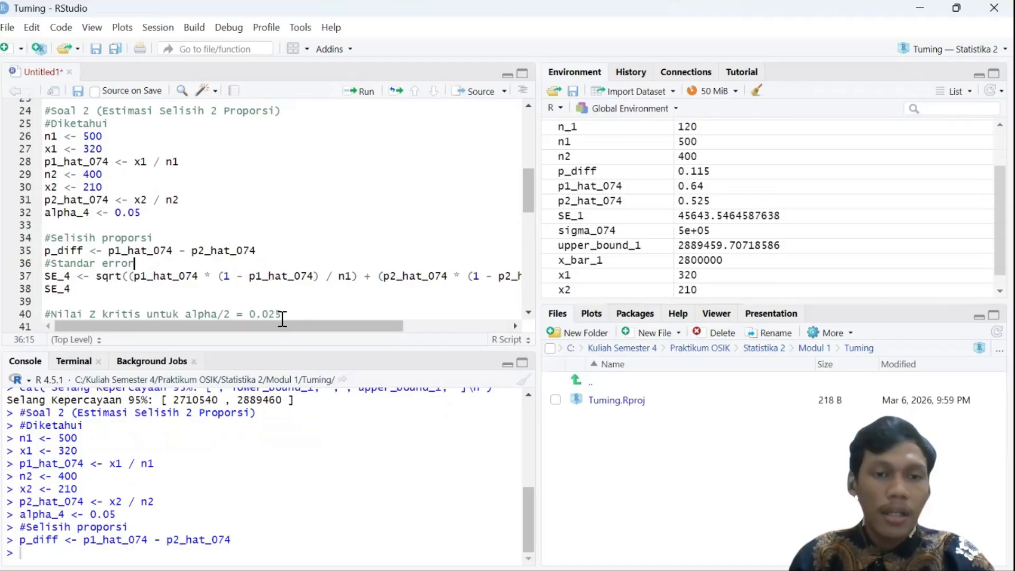
{"action": "scroll", "coordinate": [288, 325], "scroll_direction": "right", "scroll_amount": 2}
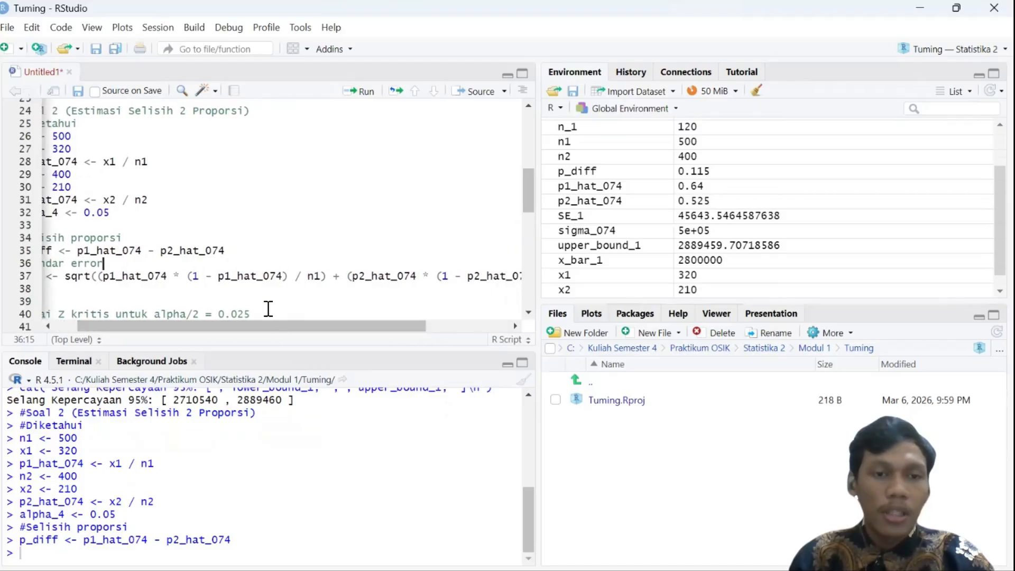
{"action": "scroll", "coordinate": [275, 301], "scroll_direction": "right", "scroll_amount": 1}
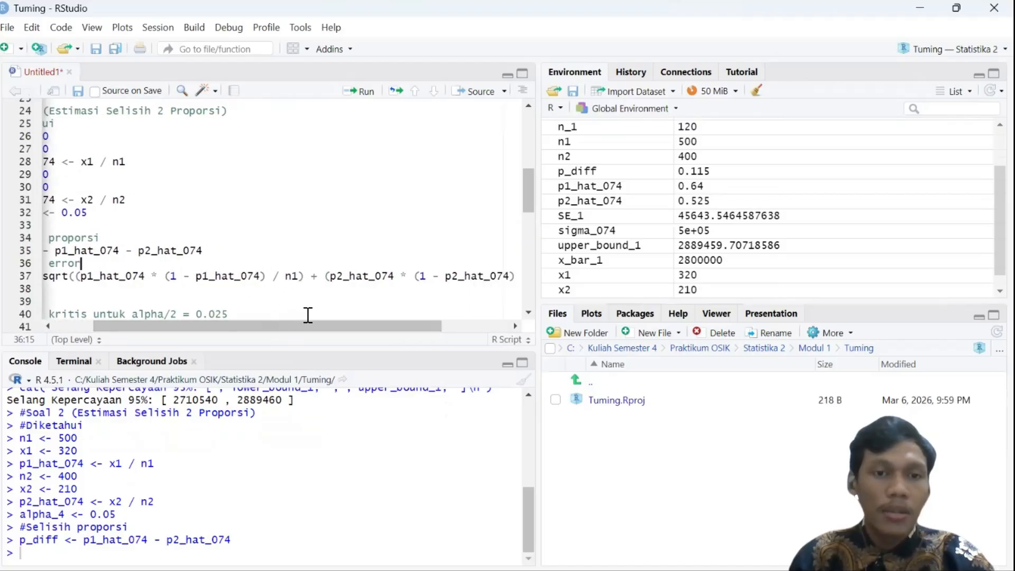
{"action": "scroll", "coordinate": [312, 327], "scroll_direction": "right", "scroll_amount": 2}
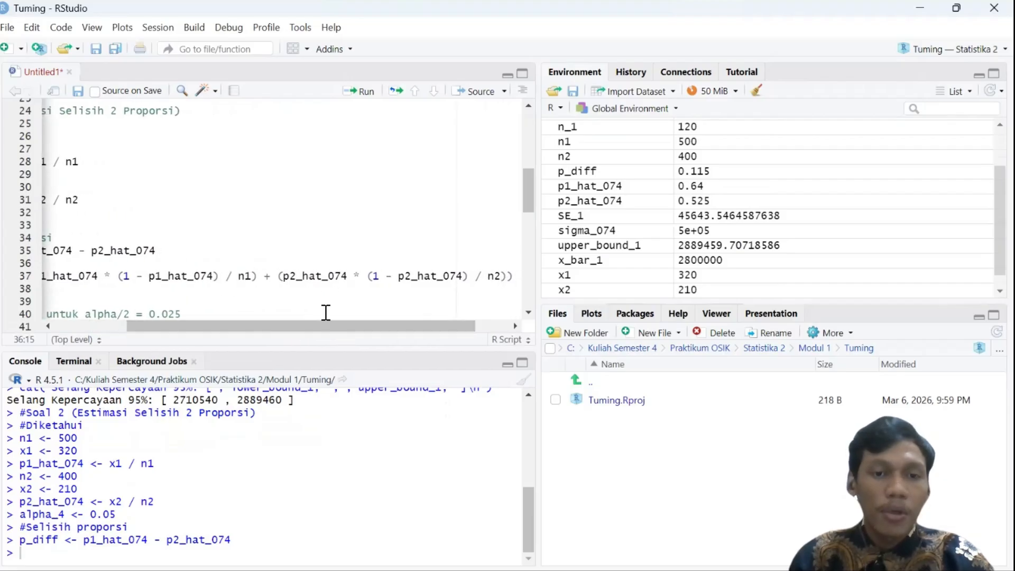
{"action": "scroll", "coordinate": [325, 323], "scroll_direction": "right", "scroll_amount": 1}
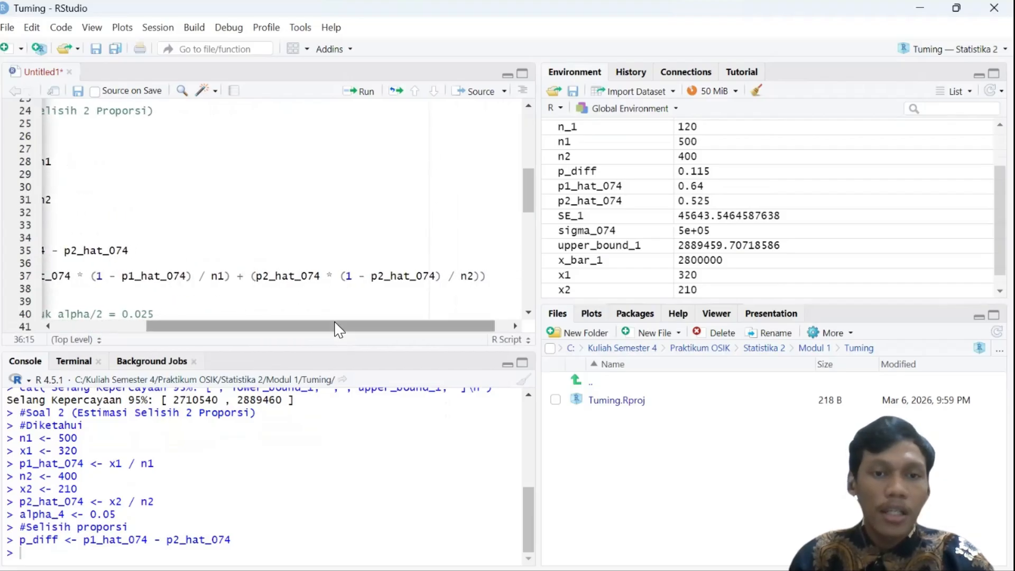
{"action": "left_click_drag", "start_coordinate": [335, 328], "coordinate": [351, 318]}
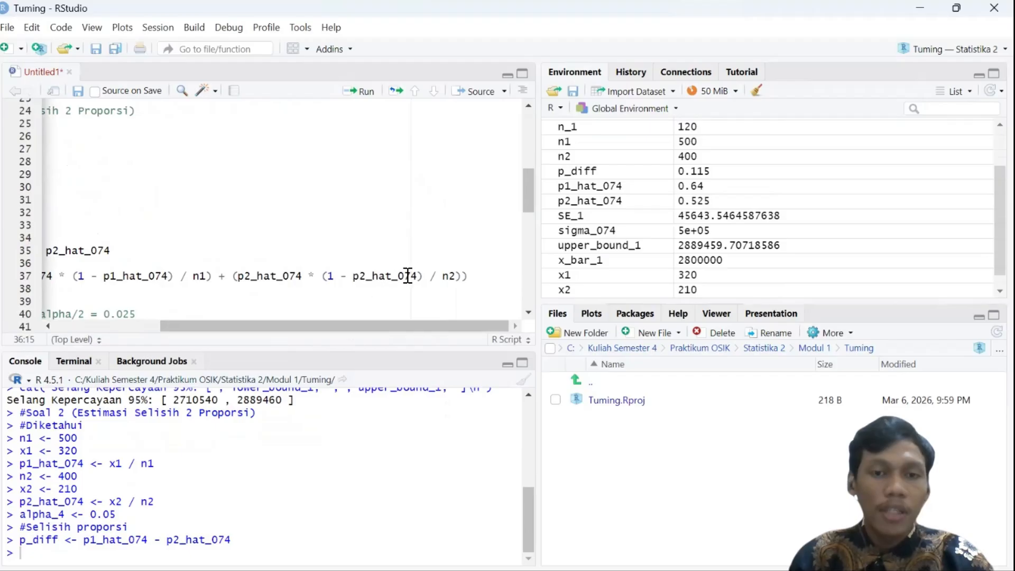
{"action": "left_click_drag", "start_coordinate": [446, 326], "coordinate": [295, 327]}
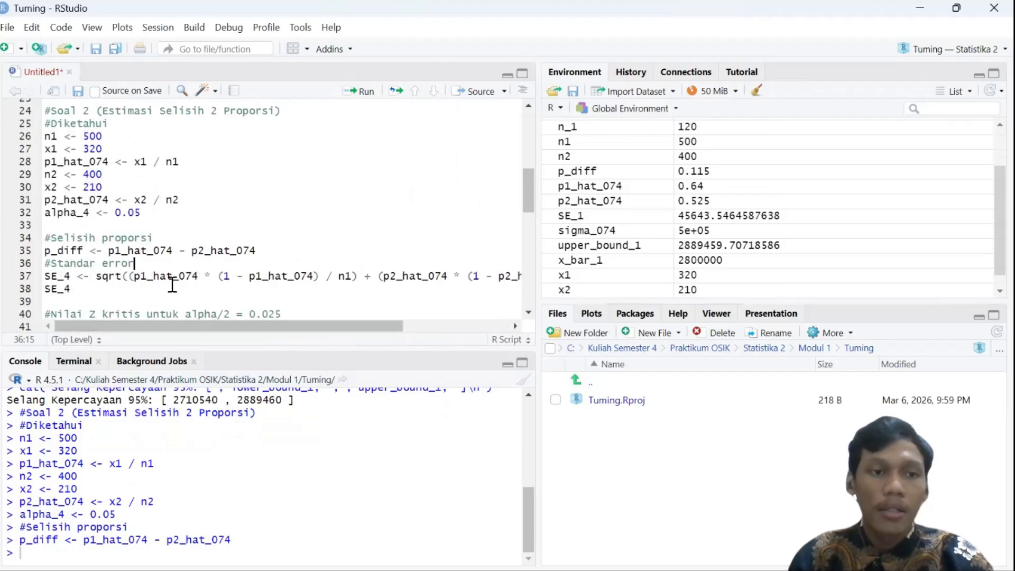
{"action": "left_click_drag", "start_coordinate": [46, 264], "coordinate": [82, 289]}
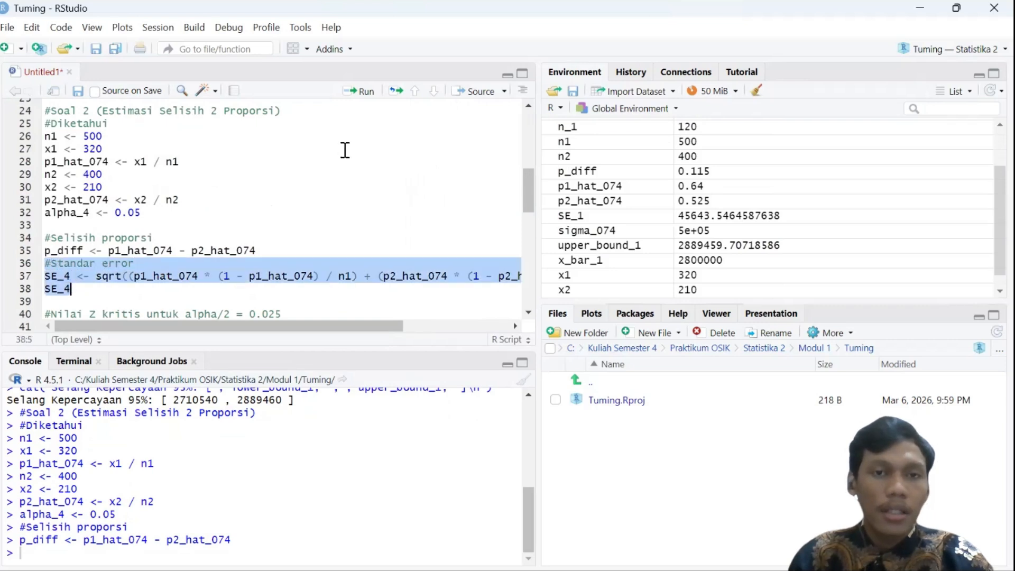
{"action": "left_click", "coordinate": [356, 92]}
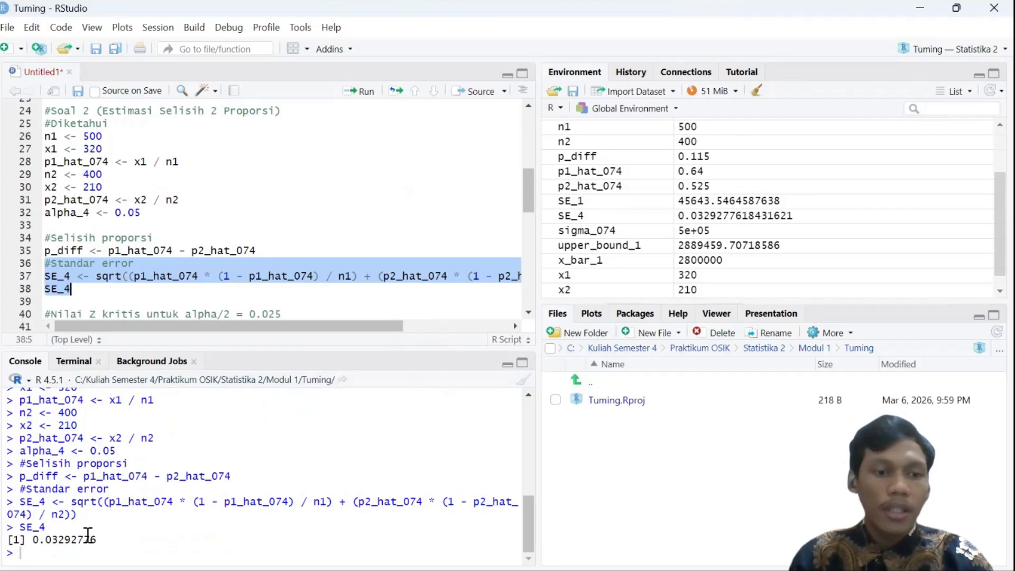
Run the critical Z block, lines 40 to 42, to compute Z_crit_4 from alpha_4 with qnorm
{"action": "scroll", "coordinate": [154, 187], "scroll_direction": "down", "scroll_amount": 4}
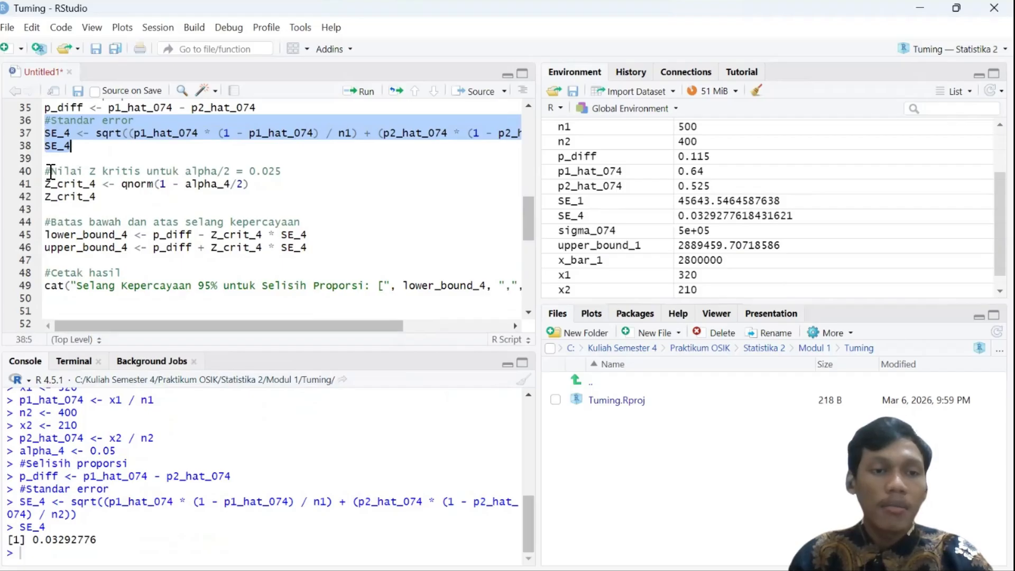
{"action": "left_click_drag", "start_coordinate": [47, 171], "coordinate": [113, 196]}
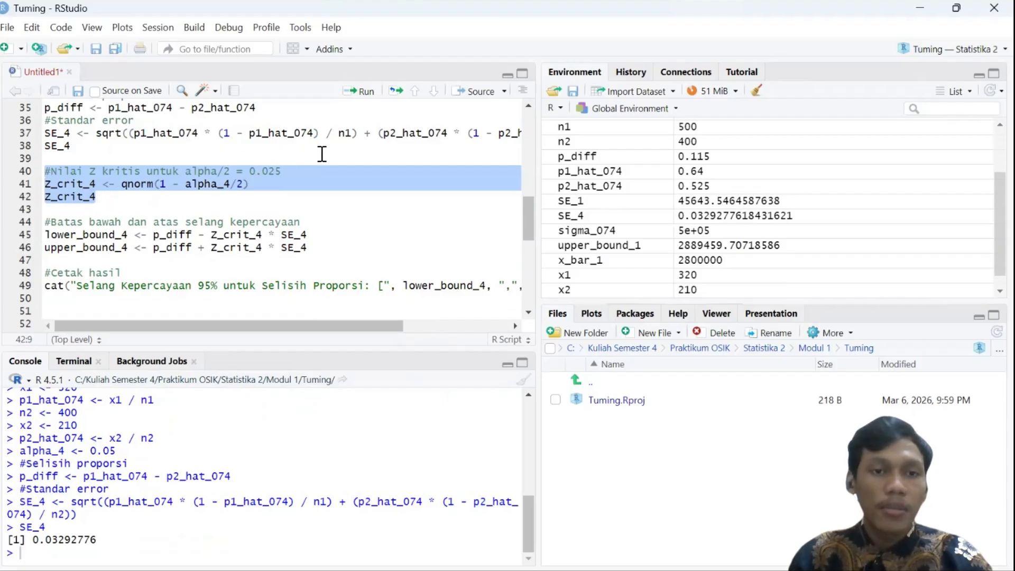
{"action": "left_click", "coordinate": [366, 92]}
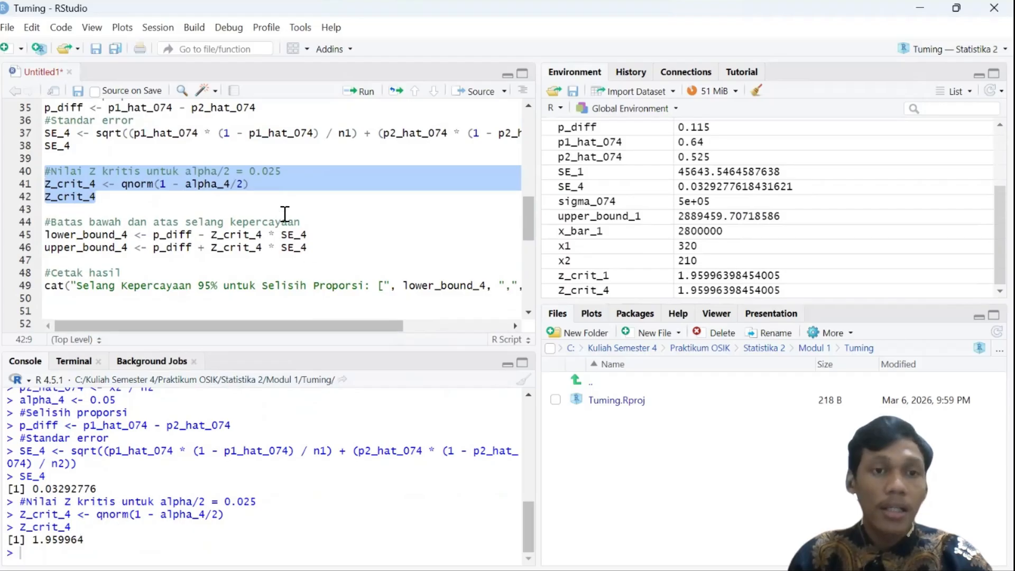
Run the confidence limits block, lines 44 to 46, to compute lower_bound_4 and upper_bound_4
{"action": "left_click", "coordinate": [222, 200]}
{"action": "scroll", "coordinate": [164, 190], "scroll_direction": "down", "scroll_amount": 2}
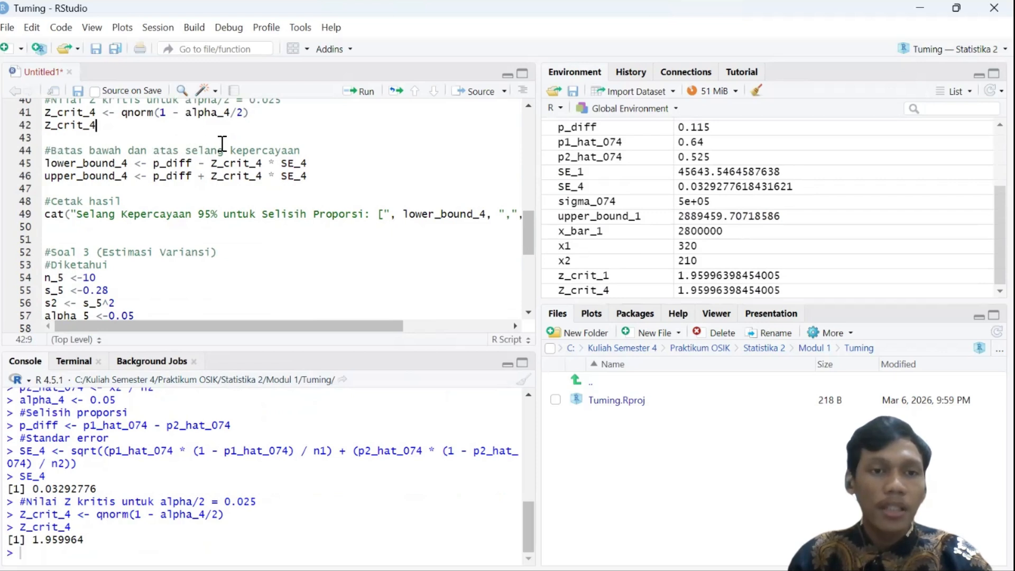
{"action": "scroll", "coordinate": [253, 170], "scroll_direction": "up", "scroll_amount": 2}
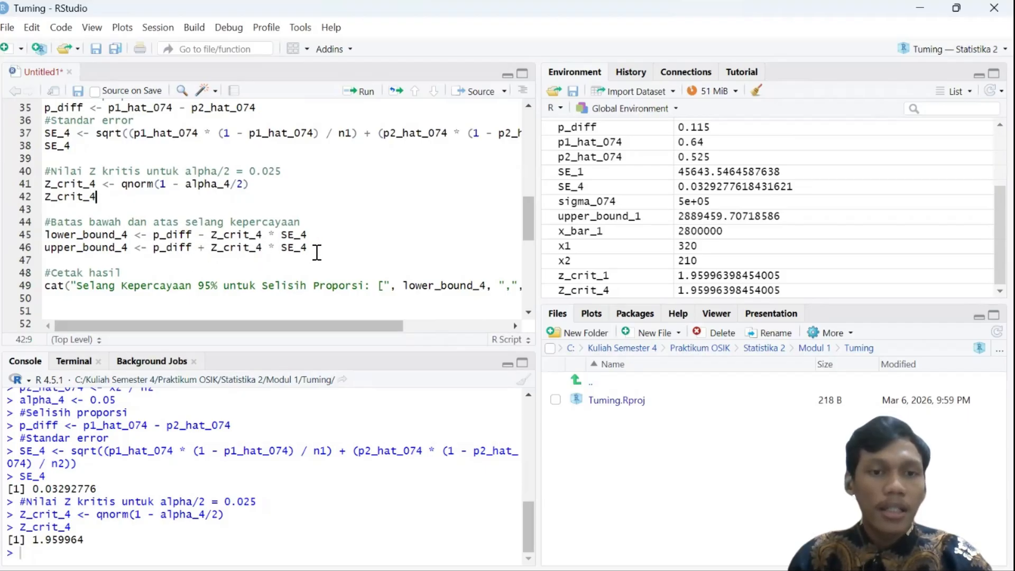
{"action": "left_click_drag", "start_coordinate": [312, 249], "coordinate": [47, 222]}
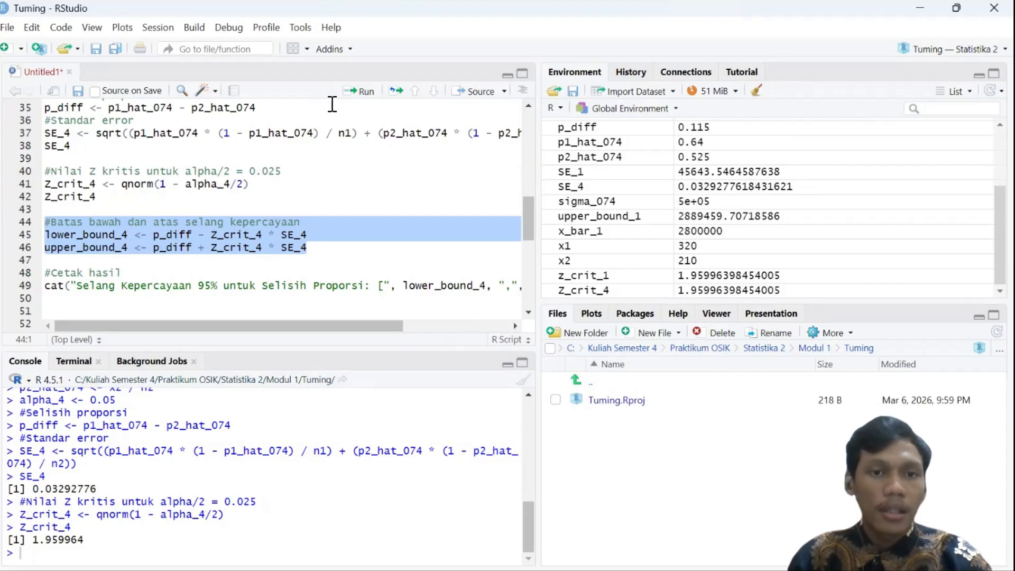
{"action": "left_click", "coordinate": [354, 94]}
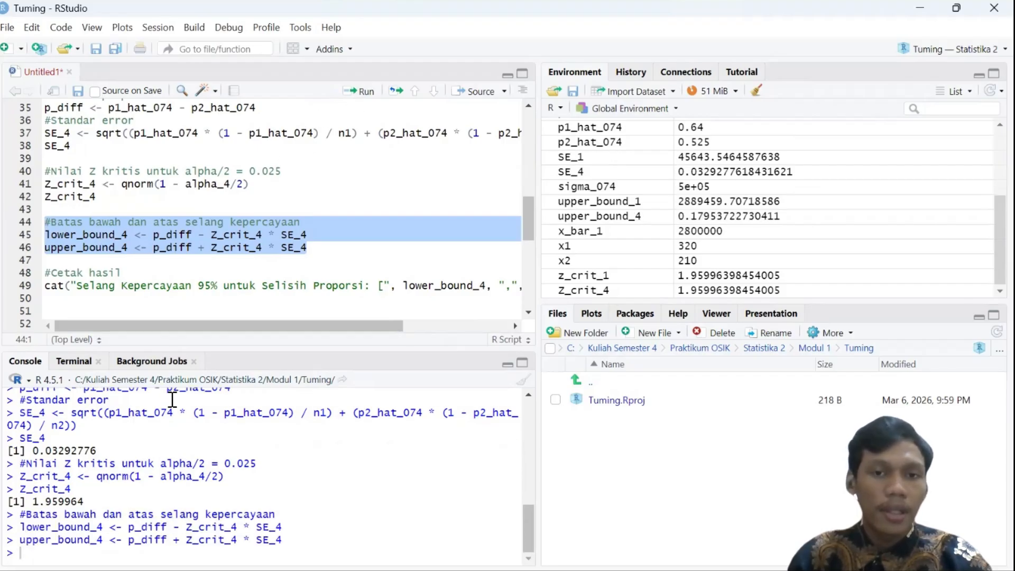
Run the Cetak hasil block, lines 48 and 49, to print the 95% confidence interval for the difference in proportions
{"action": "scroll", "coordinate": [217, 245], "scroll_direction": "down", "scroll_amount": 2}
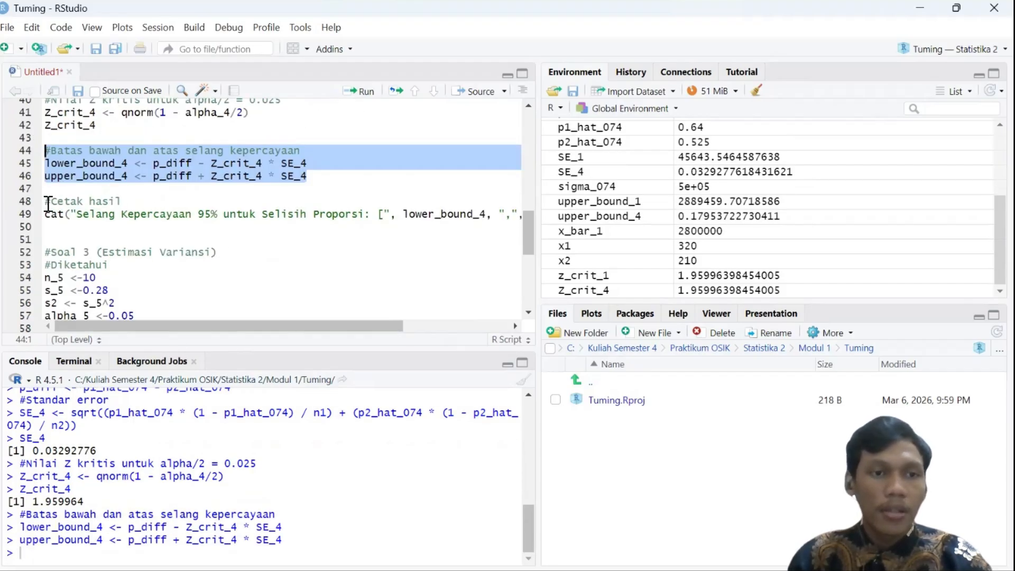
{"action": "left_click_drag", "start_coordinate": [48, 203], "coordinate": [521, 220]}
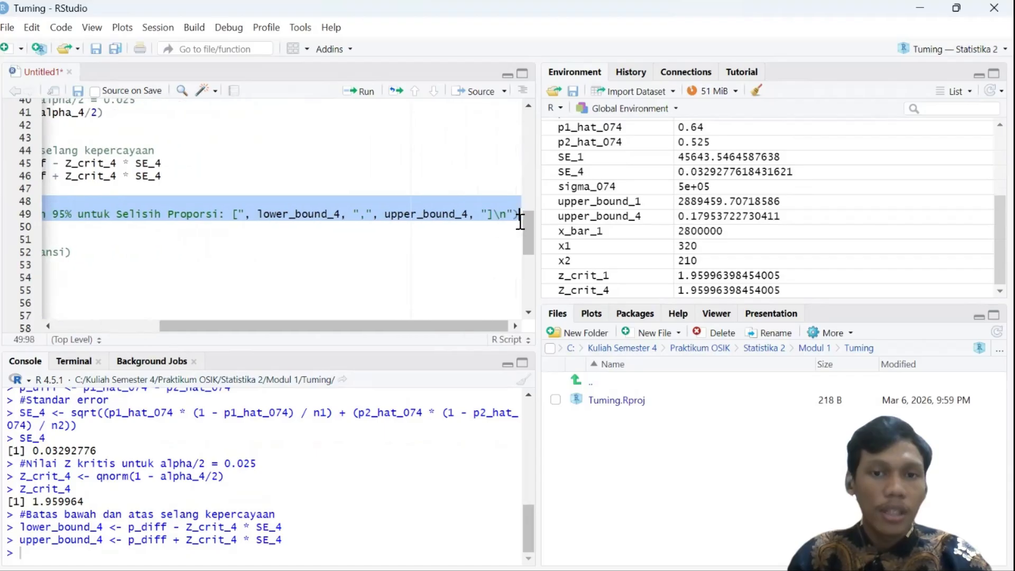
{"action": "left_click_drag", "start_coordinate": [363, 326], "coordinate": [243, 317]}
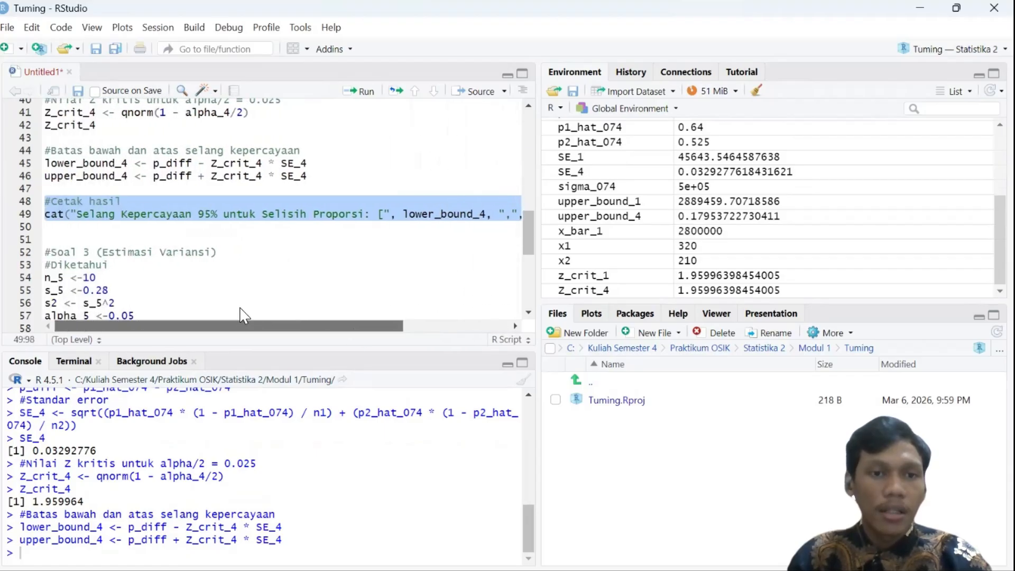
{"action": "left_click", "coordinate": [366, 92]}
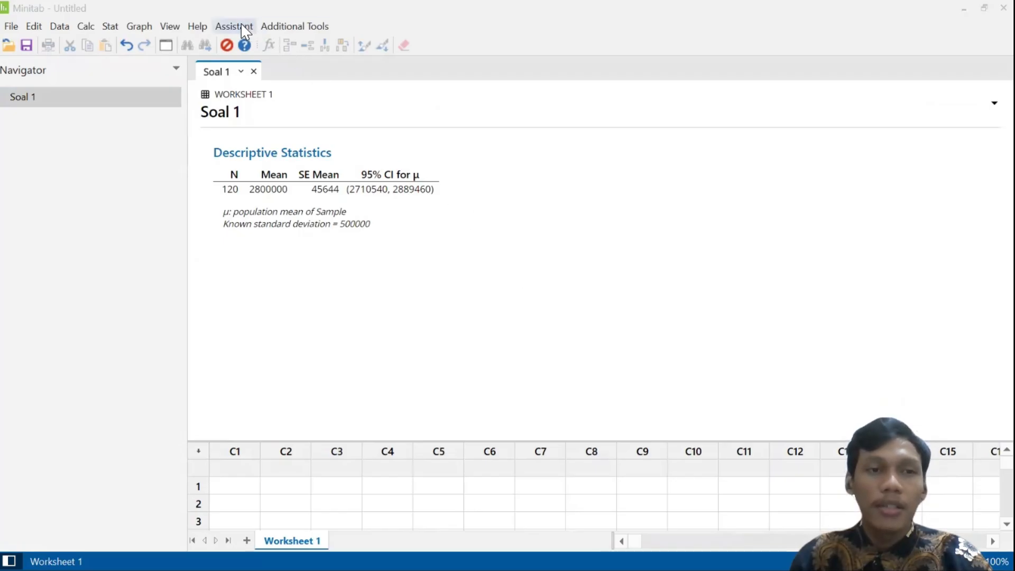
Switch to Minitab and start a 2 Proportions analysis using summarized data
{"action": "left_click", "coordinate": [109, 27]}
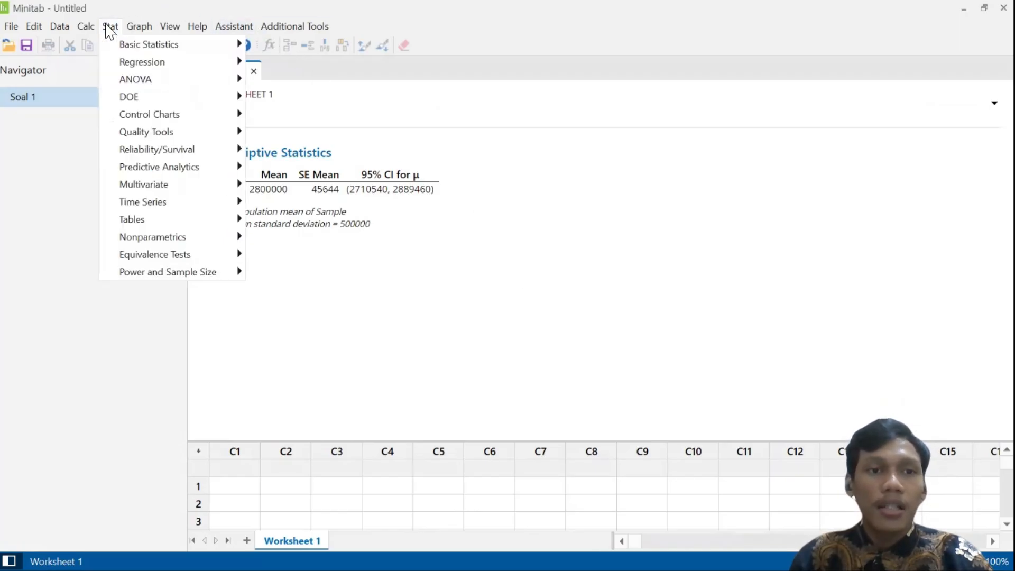
{"action": "mouse_move", "coordinate": [220, 44]}
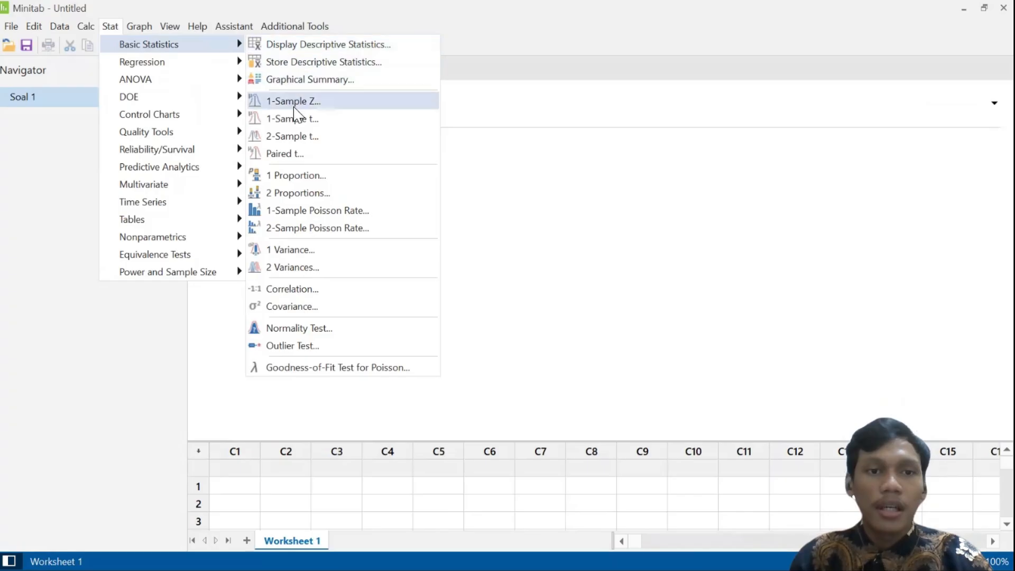
{"action": "left_click", "coordinate": [315, 196]}
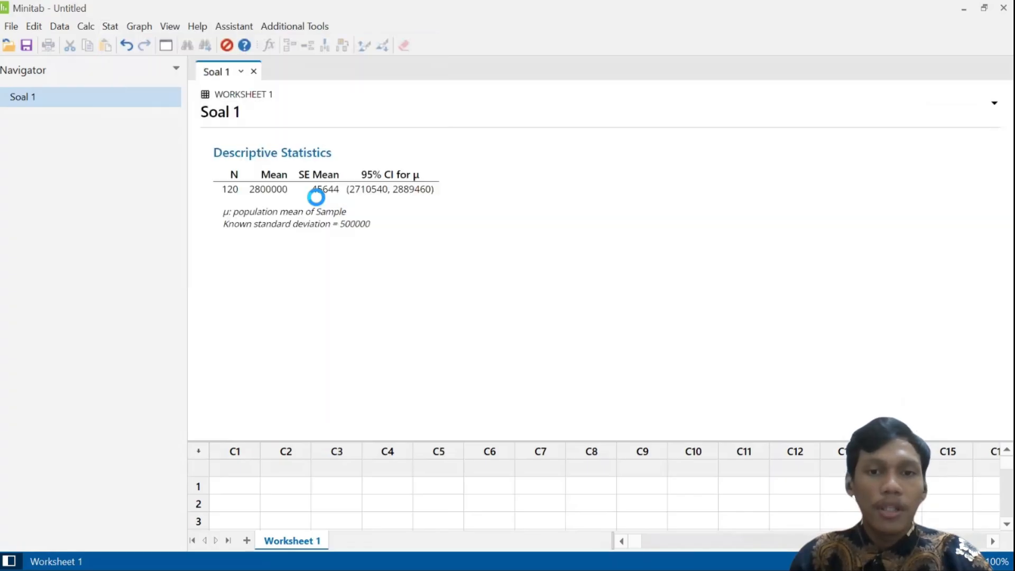
{"action": "left_click_drag", "start_coordinate": [476, 179], "coordinate": [449, 120]}
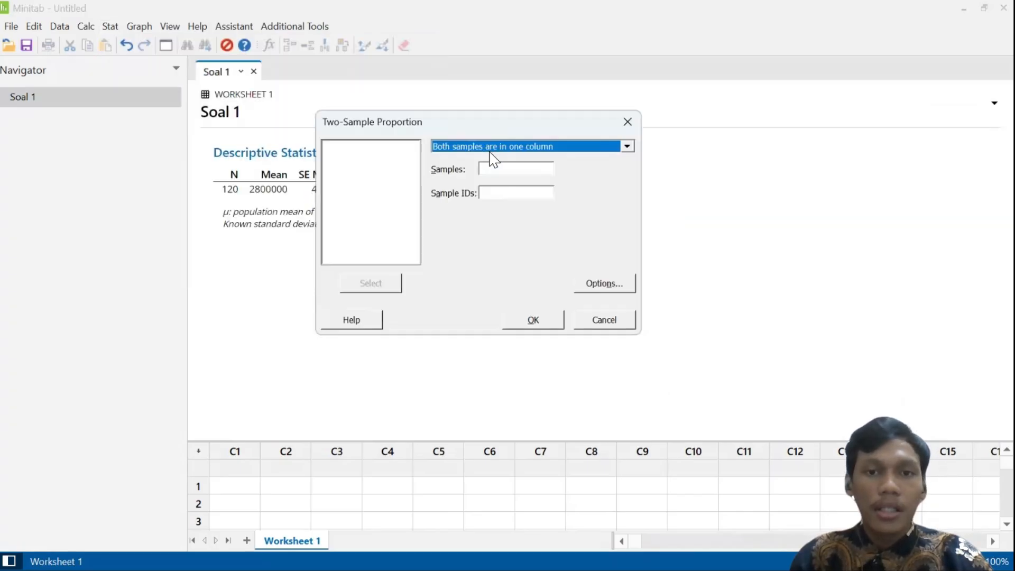
{"action": "left_click", "coordinate": [591, 148]}
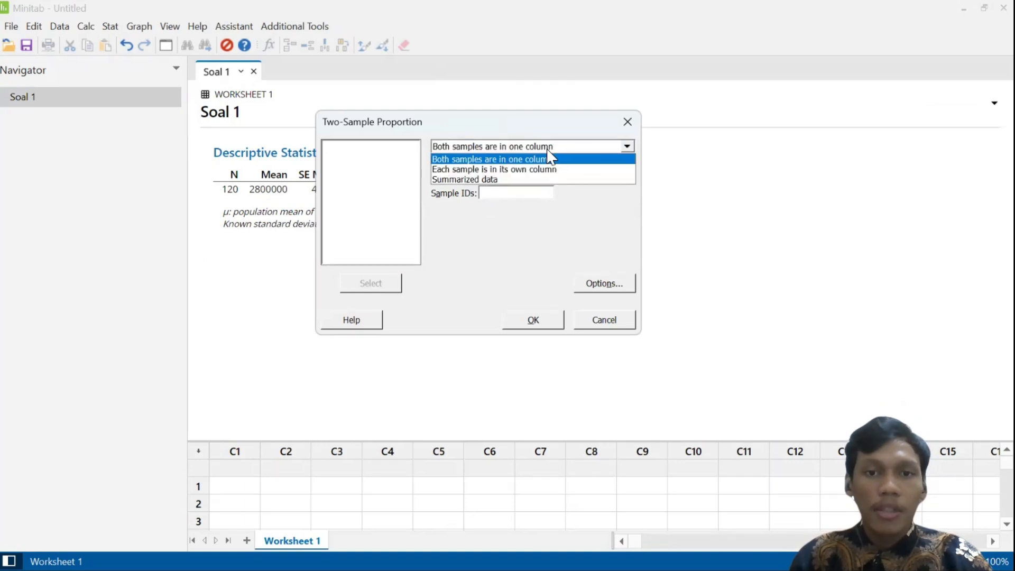
{"action": "left_click", "coordinate": [500, 179]}
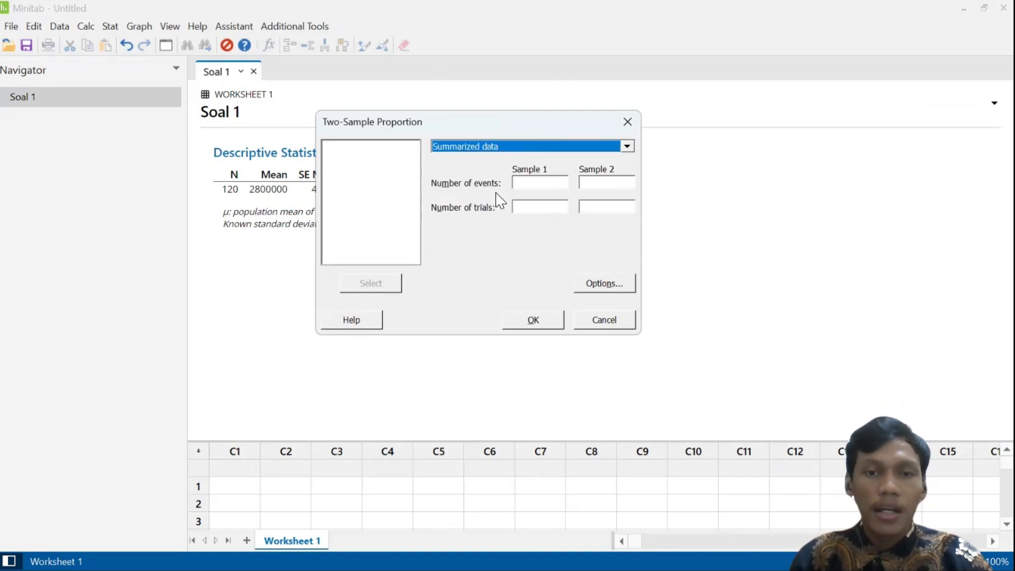
Set the number of events to 320 for Sample 1 and 210 for Sample 2
{"action": "left_click", "coordinate": [536, 187]}
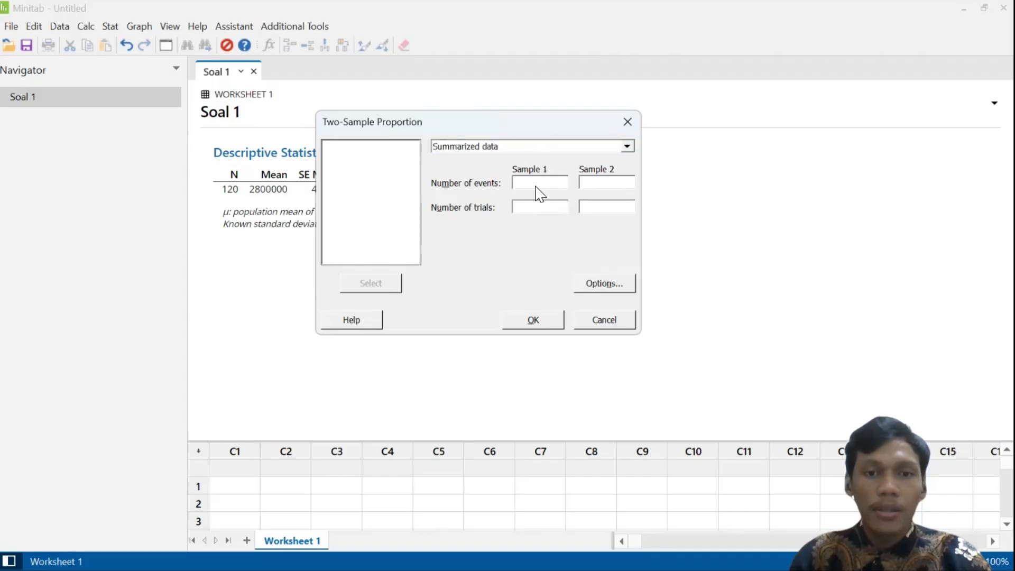
{"action": "key", "text": "alt+Tab"}
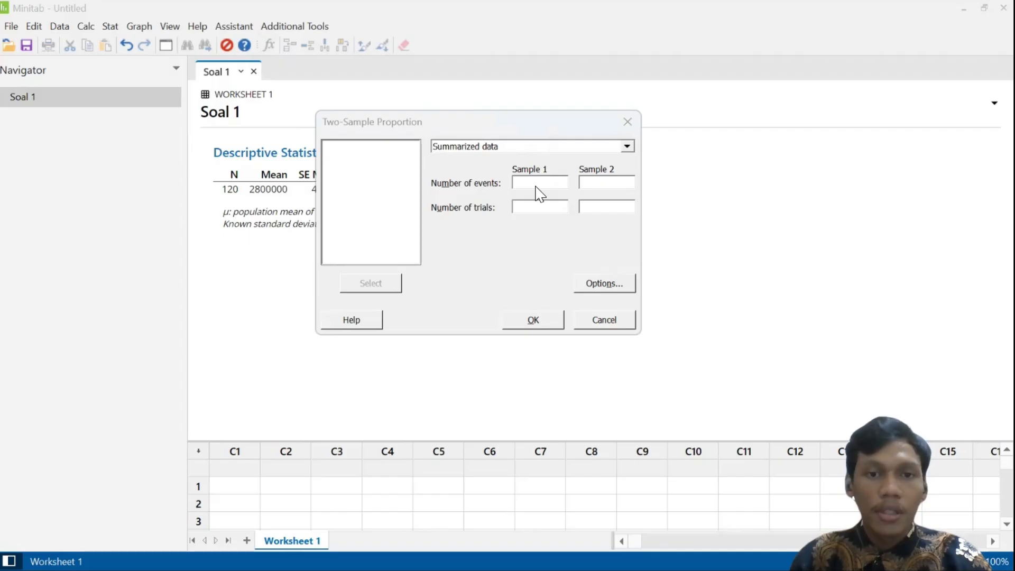
{"action": "left_click", "coordinate": [510, 221]}
{"action": "type", "text": "320"}
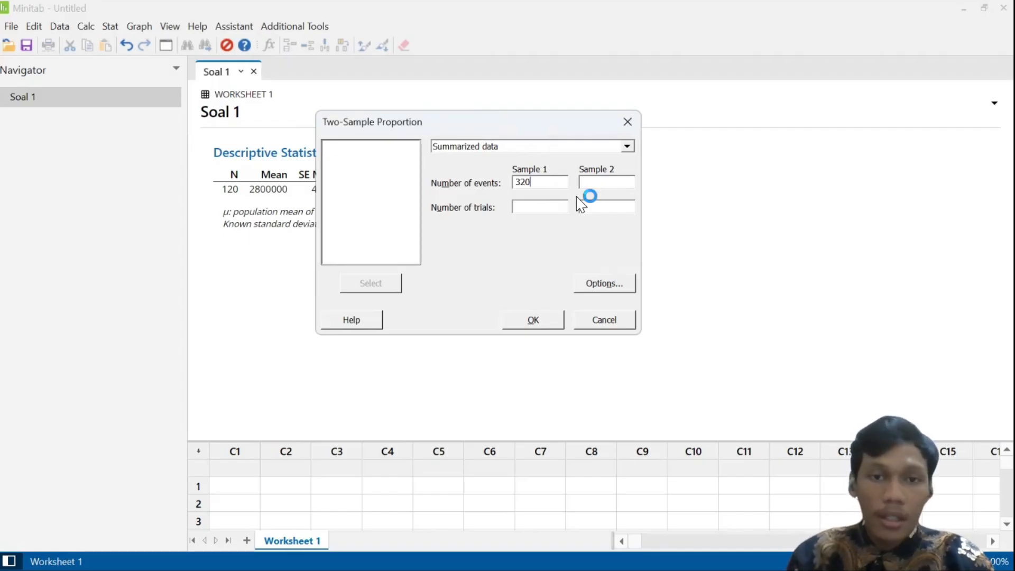
{"action": "left_click", "coordinate": [595, 186]}
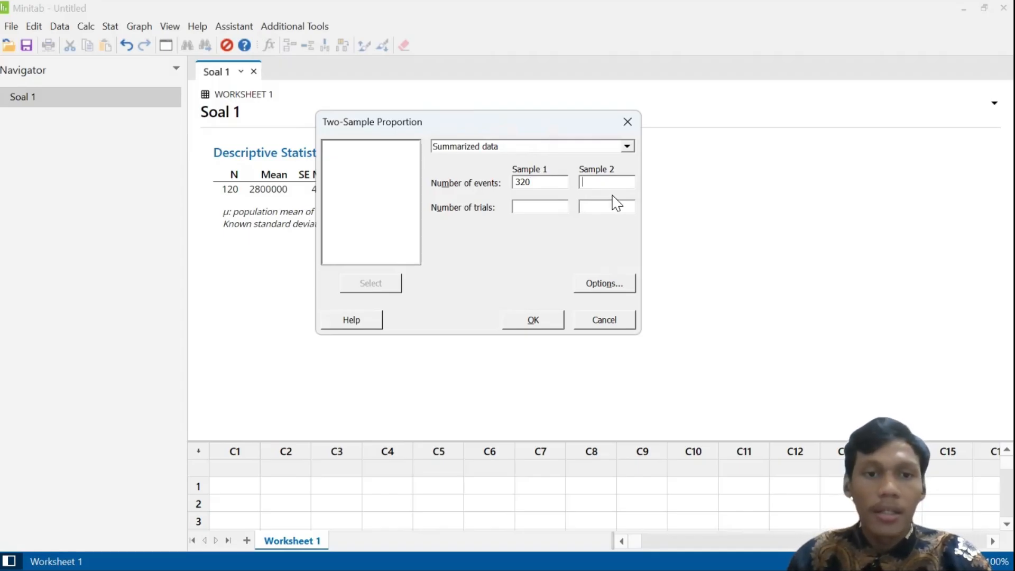
{"action": "key", "text": "alt+Tab"}
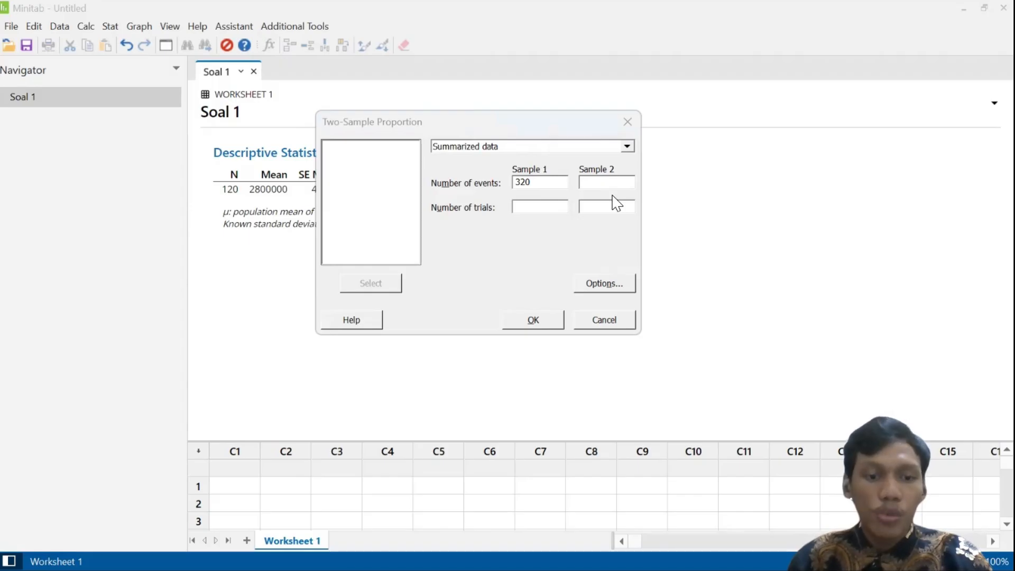
{"action": "key", "text": "alt+Tab"}
{"action": "type", "text": "210"}
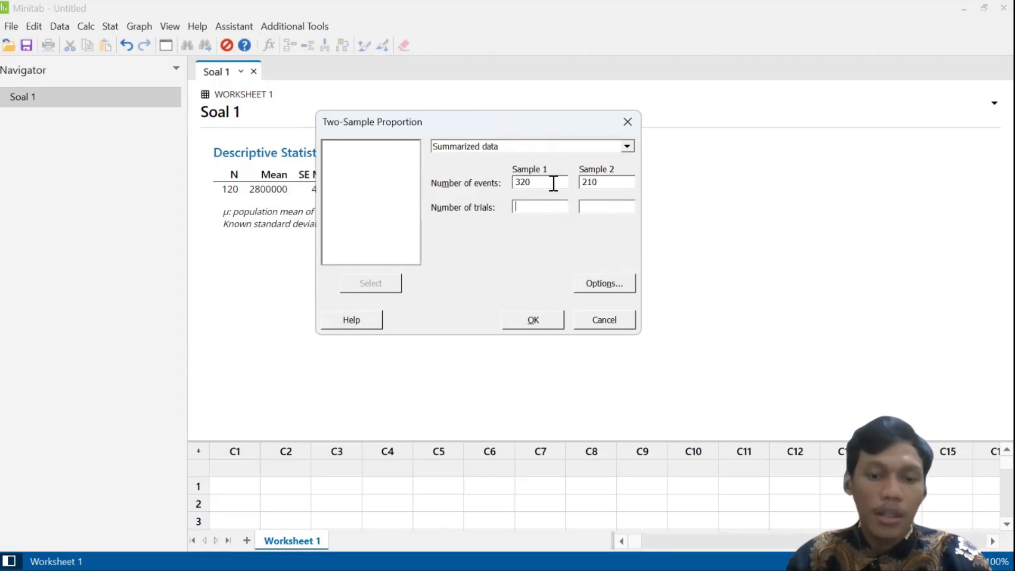
Set the number of trials to 500 for Sample 1 and 400 for Sample 2
{"action": "type", "text": "500"}
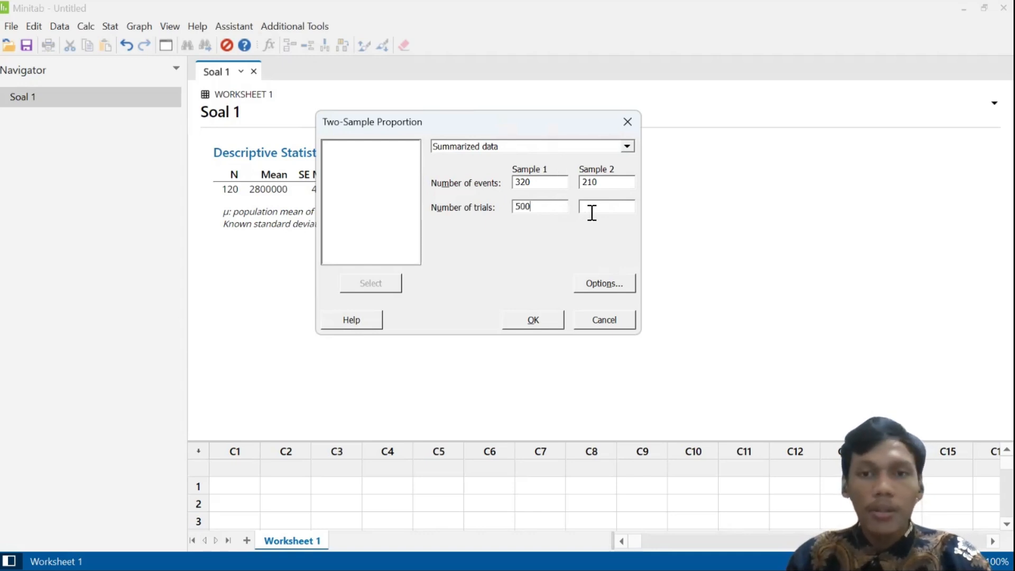
{"action": "left_click", "coordinate": [585, 207]}
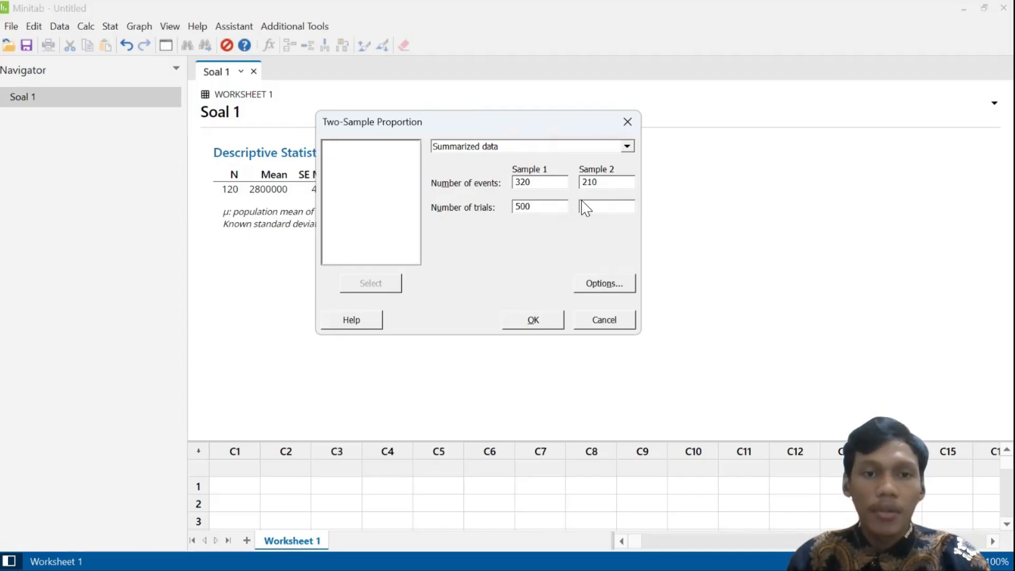
{"action": "key", "text": "alt+Tab"}
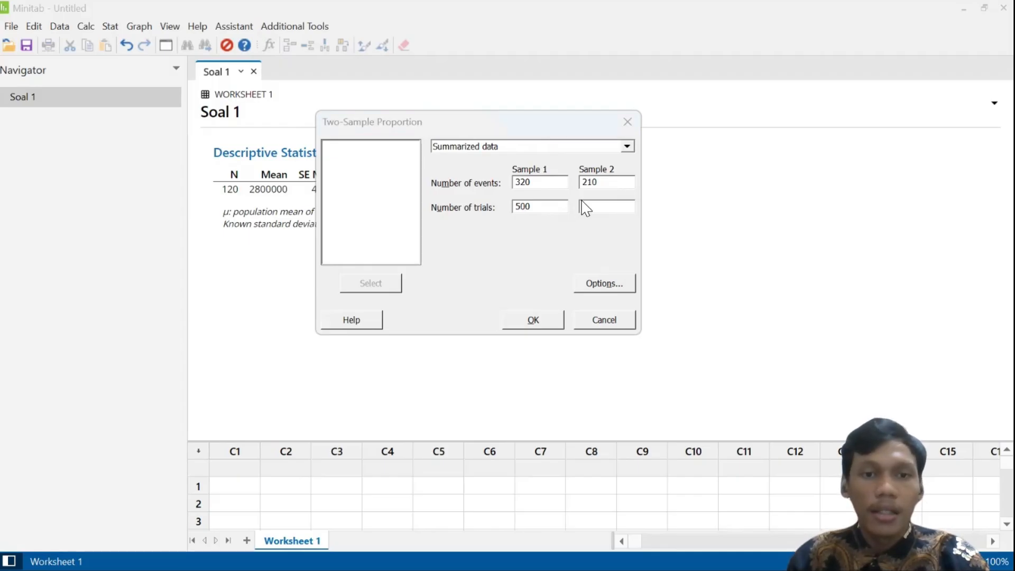
{"action": "left_click", "coordinate": [496, 285]}
{"action": "type", "text": "400"}
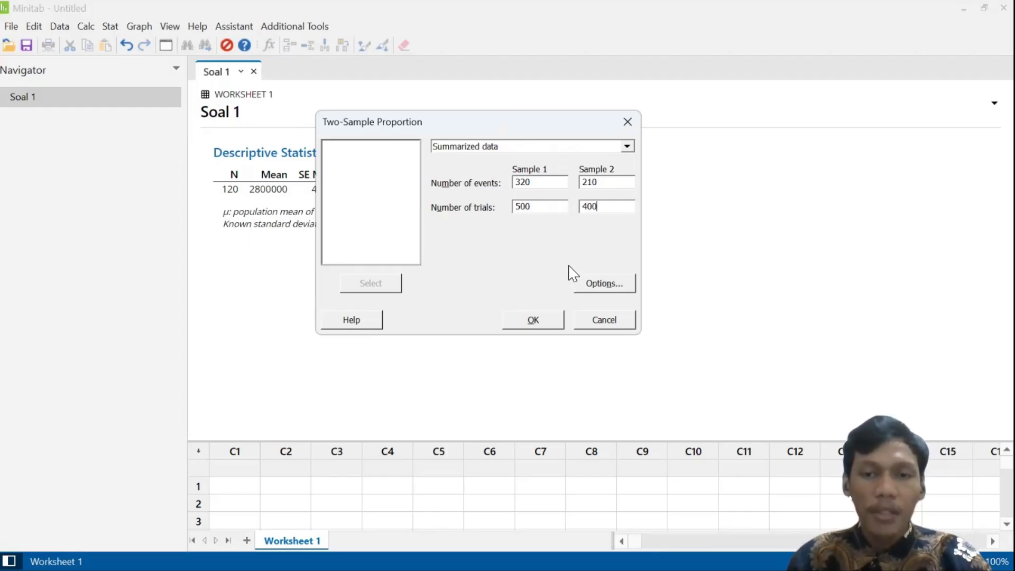
Accept the two-sample proportion options with a 95.0 confidence level and run the analysis
{"action": "left_click", "coordinate": [587, 284]}
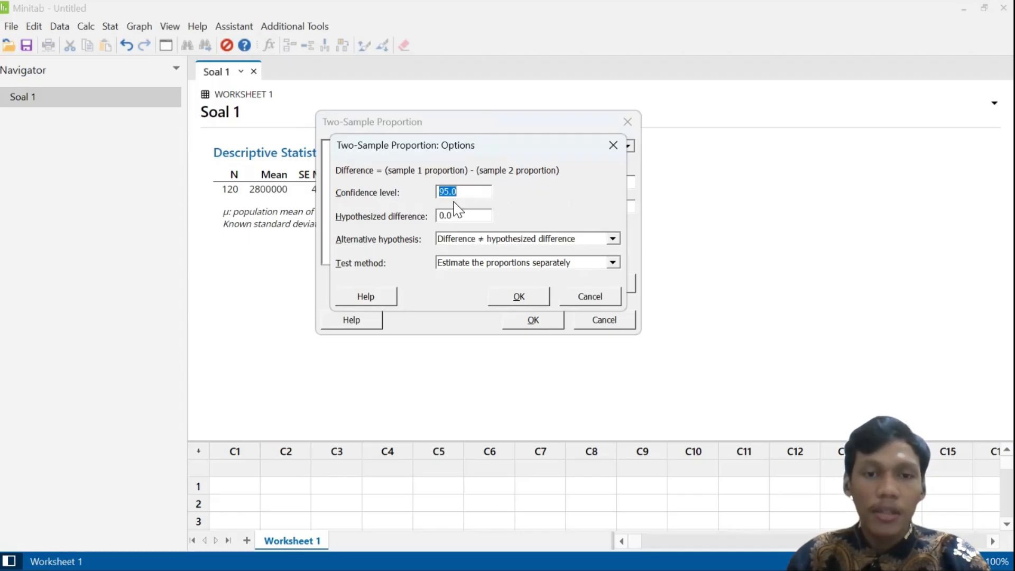
{"action": "left_click", "coordinate": [530, 296]}
{"action": "left_click", "coordinate": [540, 320]}
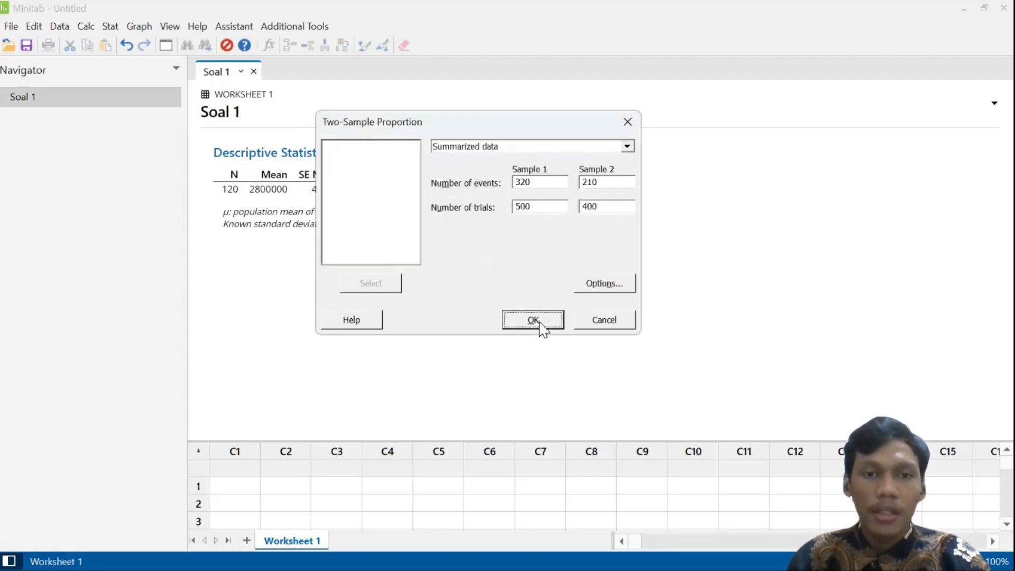
In the RStudio script's Soal 3 section, set n_5 to 10, s_5 to 0.28 and alpha_5 to 0.05
{"action": "scroll", "coordinate": [489, 201], "scroll_direction": "down", "scroll_amount": 3}
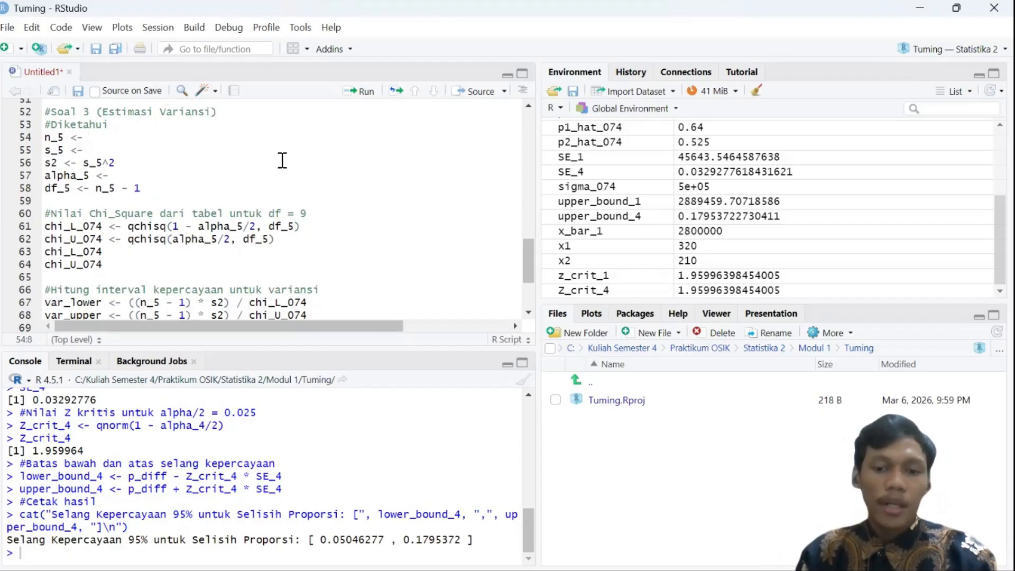
{"action": "type", "text": "10"}
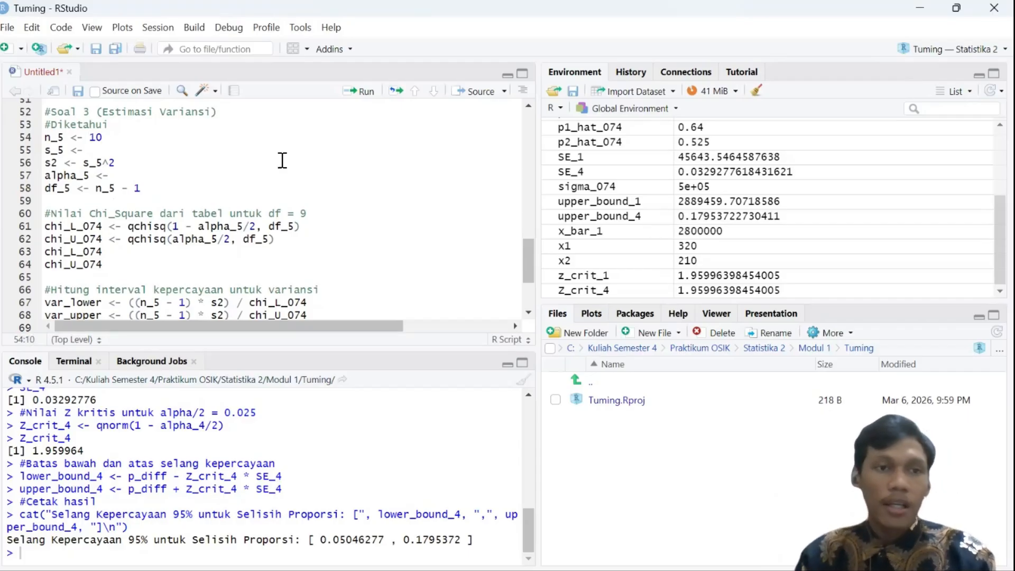
{"action": "left_click", "coordinate": [103, 150]}
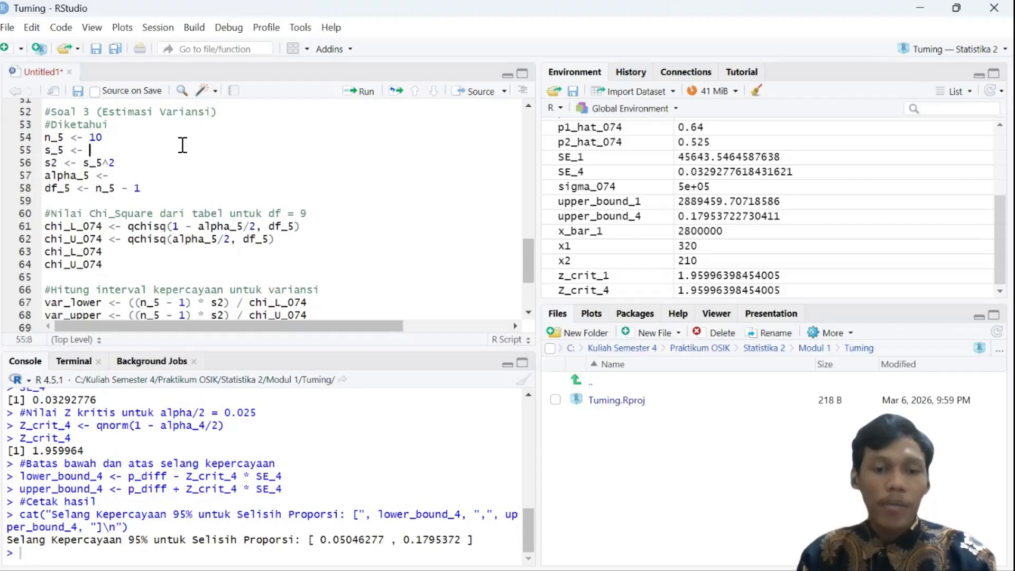
{"action": "type", "text": "0"}
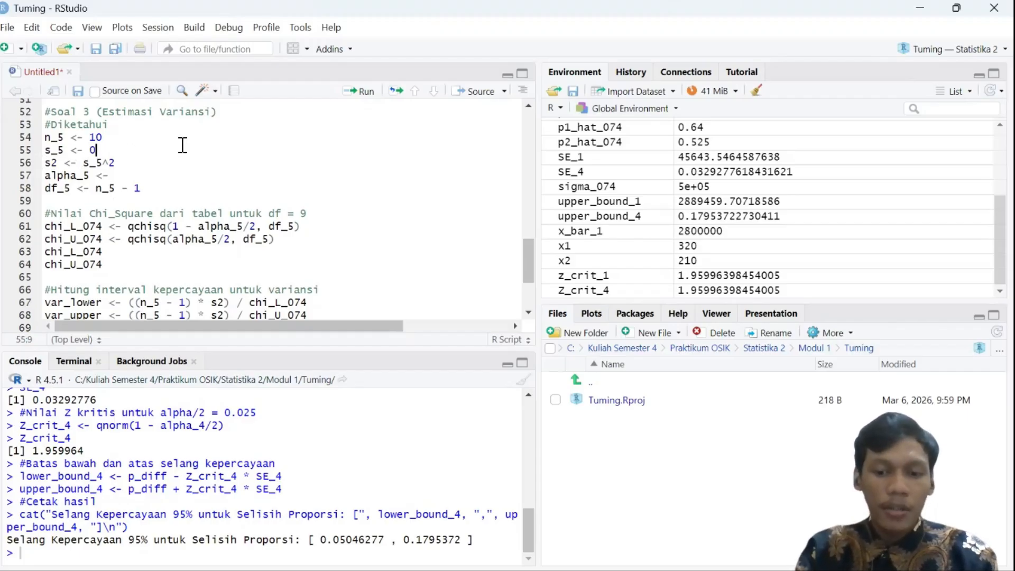
{"action": "type", "text": ".28"}
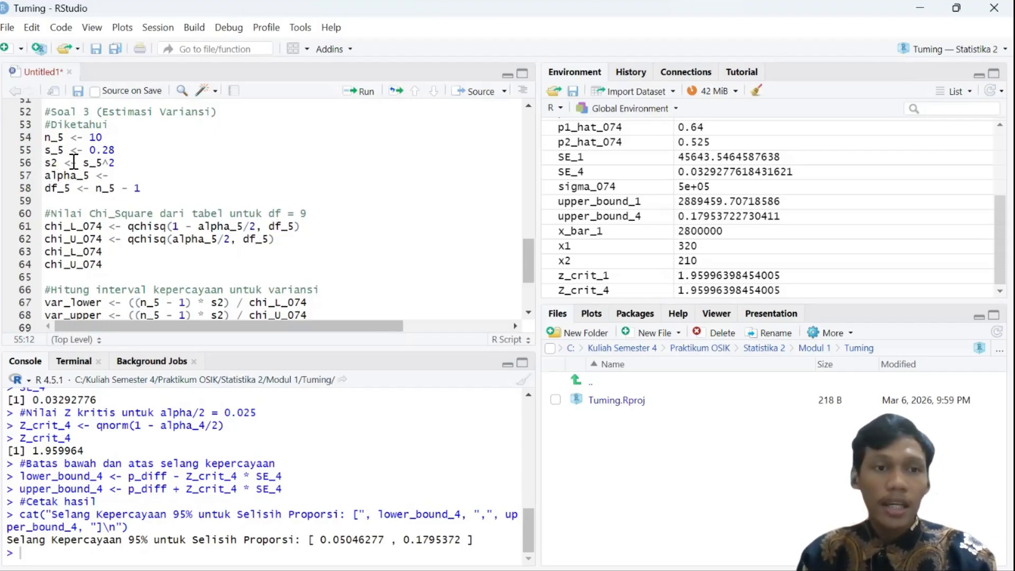
{"action": "left_click", "coordinate": [142, 162]}
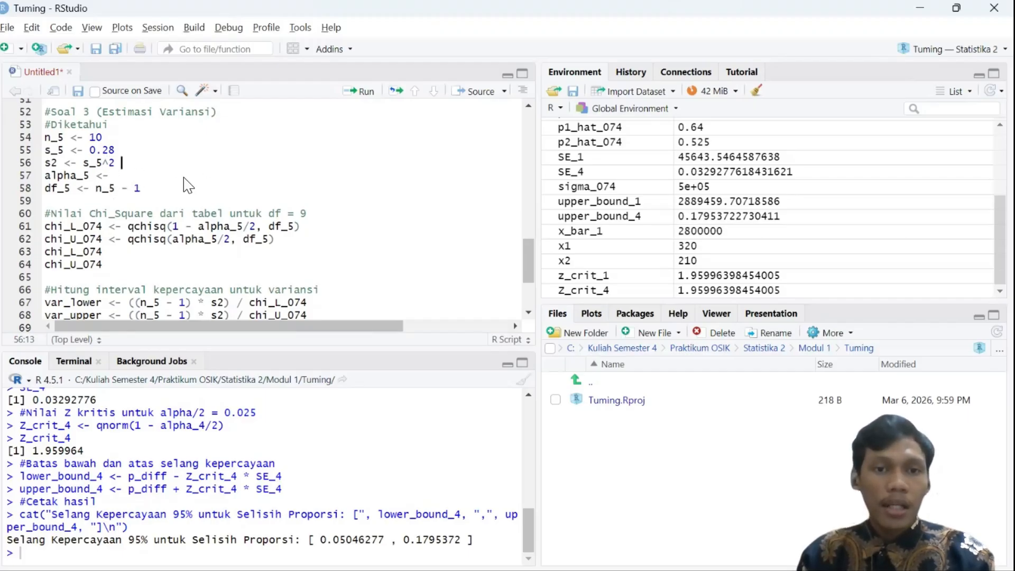
{"action": "key", "text": "alt+Tab"}
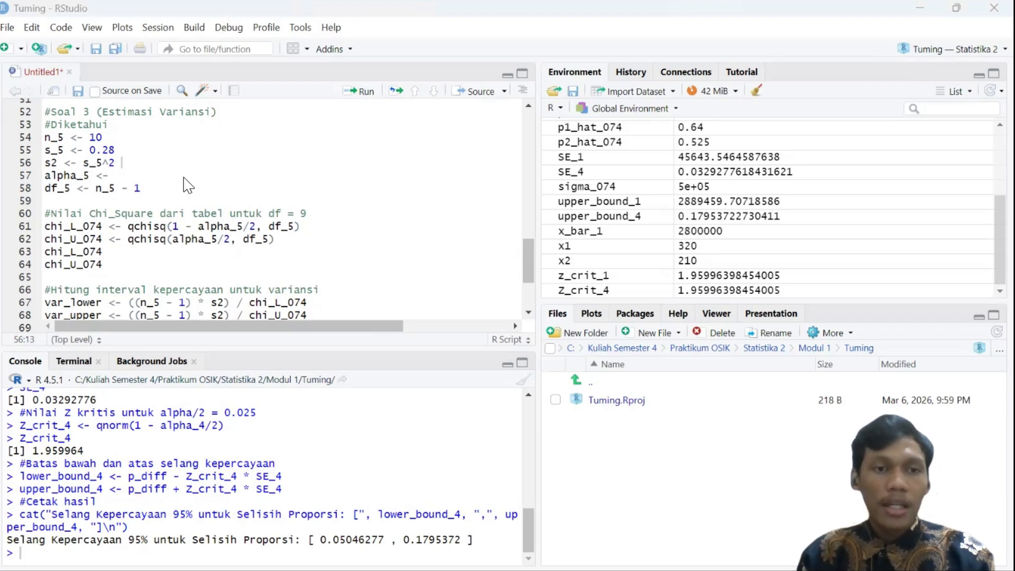
{"action": "left_click", "coordinate": [139, 176]}
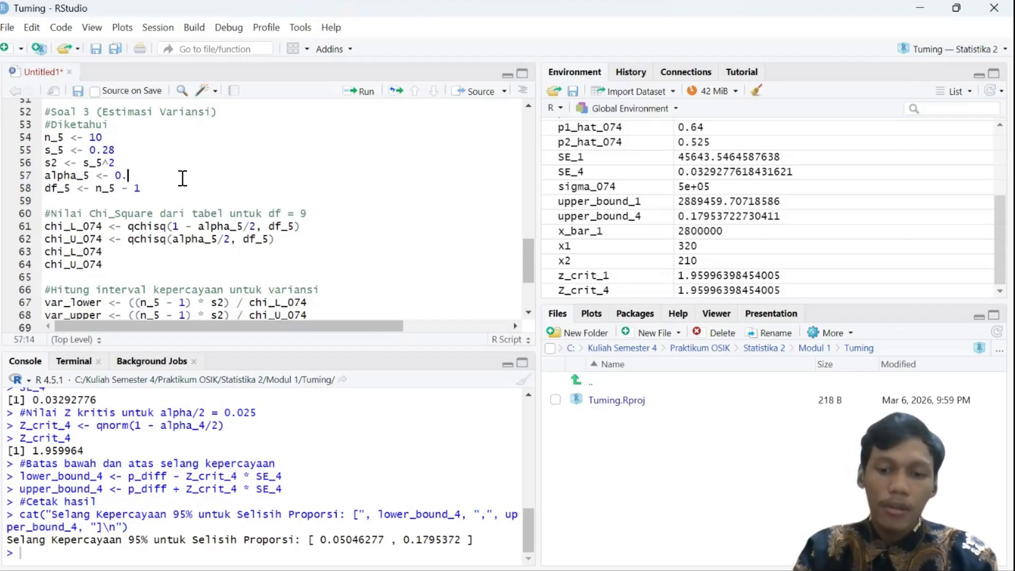
{"action": "type", "text": "0.05"}
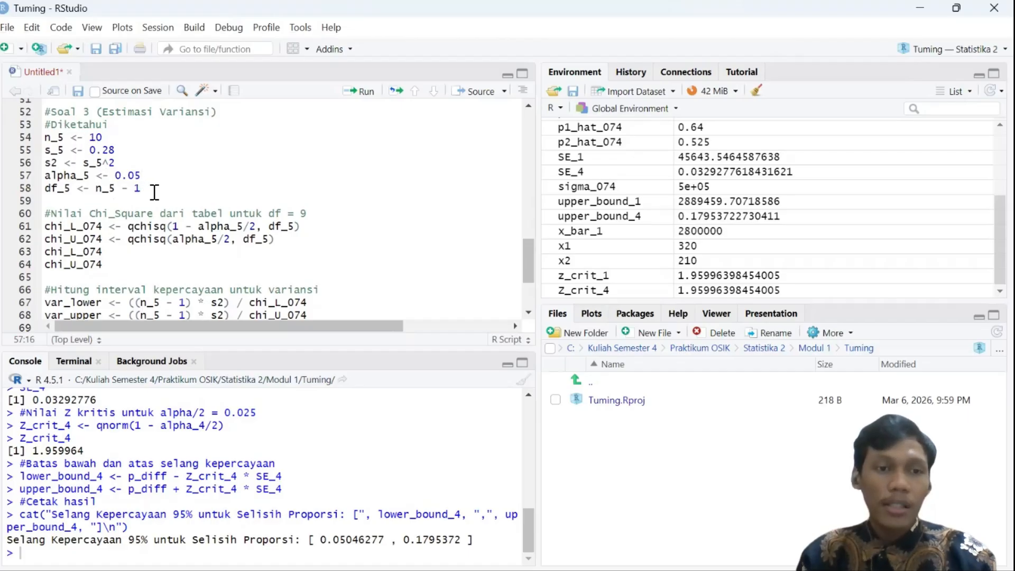
Run the Soal 3 Diketahui block, lines 52 to 58, to define n_5, s_5, s2, alpha_5 and df_5
{"action": "left_click_drag", "start_coordinate": [142, 189], "coordinate": [49, 113]}
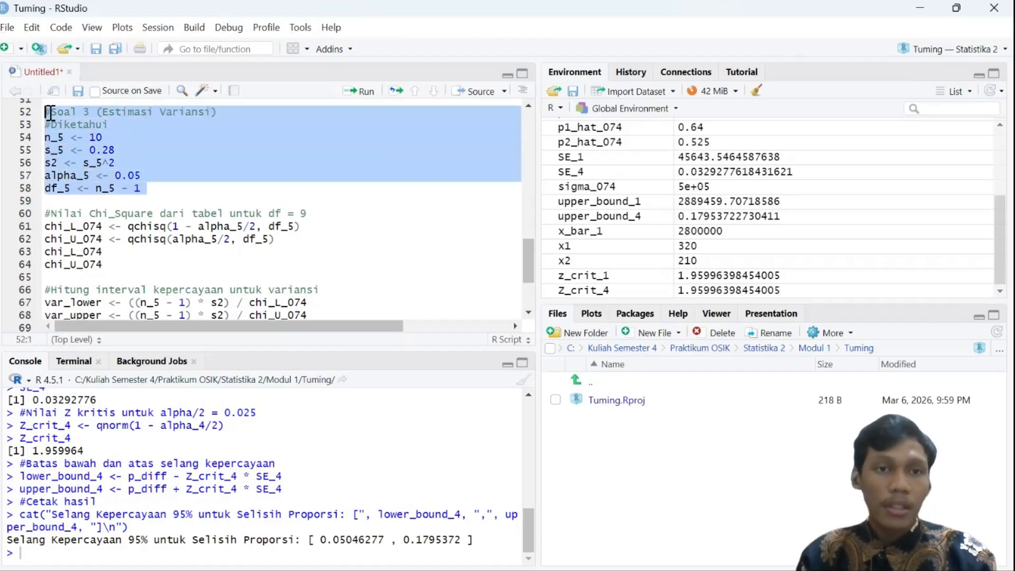
{"action": "left_click", "coordinate": [366, 91]}
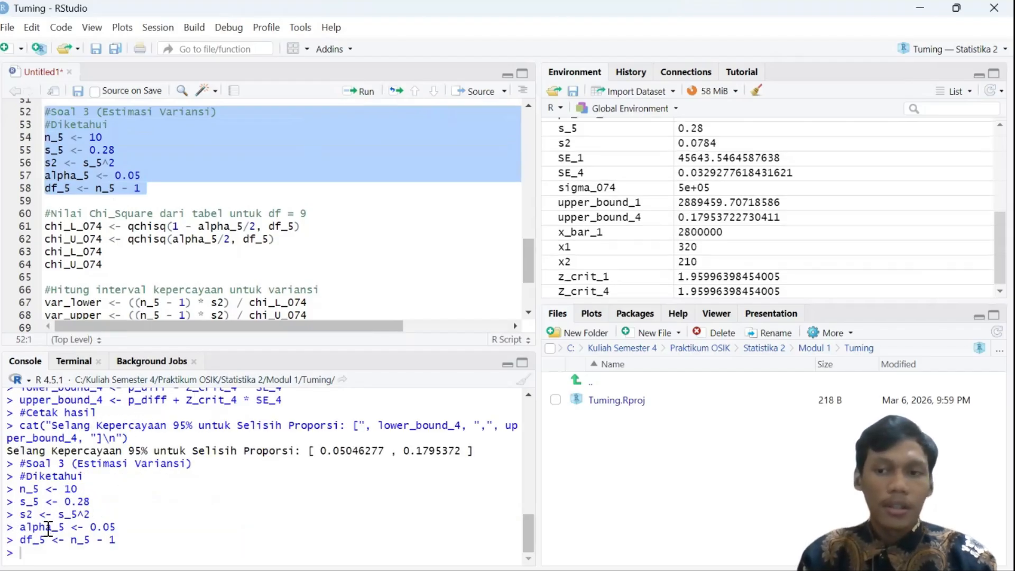
Run the Chi_Square block, lines 60 to 64, to compute and print chi_L_074 and chi_U_074 with qchisq
{"action": "scroll", "coordinate": [127, 185], "scroll_direction": "down", "scroll_amount": 2}
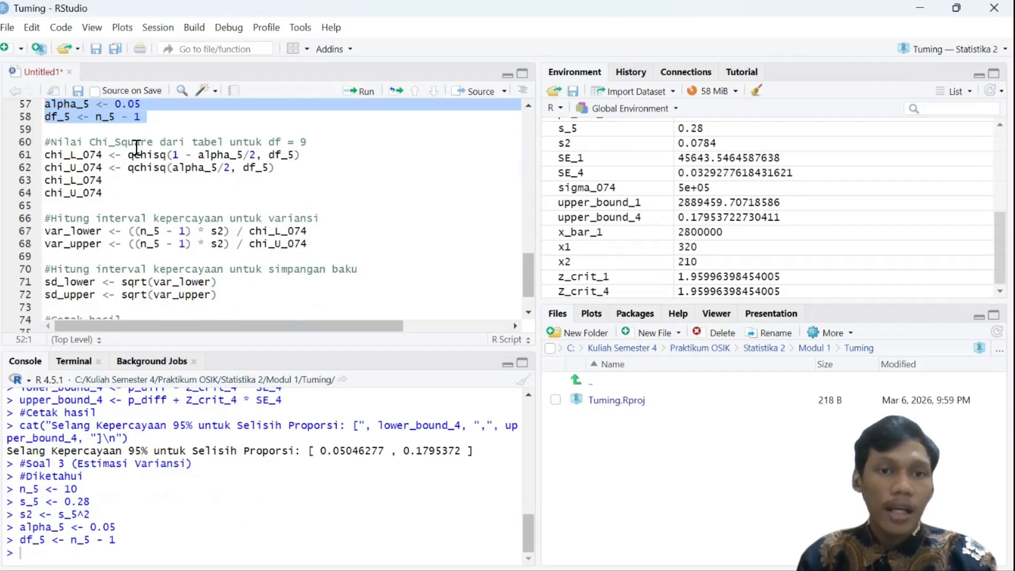
{"action": "scroll", "coordinate": [235, 146], "scroll_direction": "up", "scroll_amount": 2}
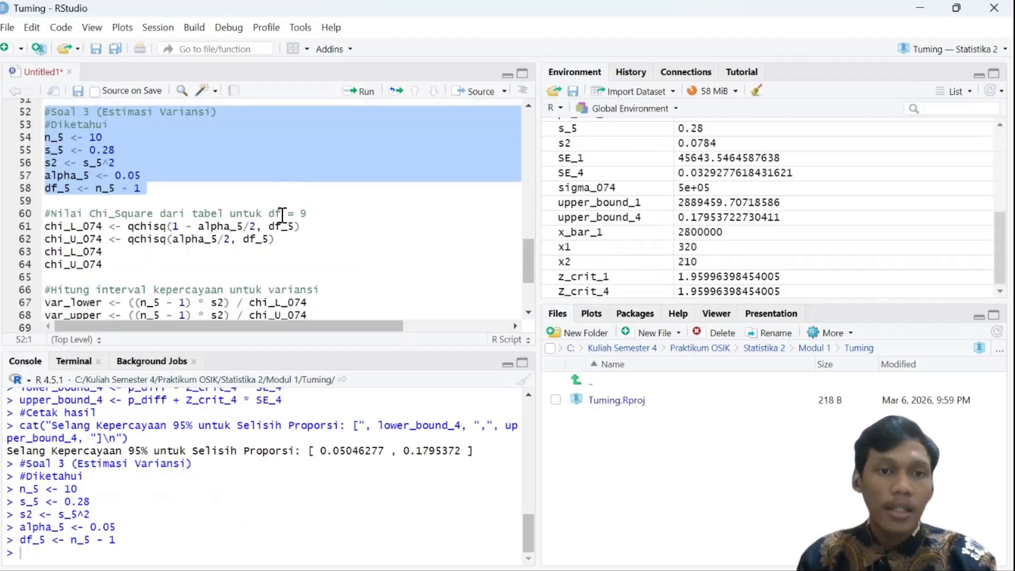
{"action": "left_click", "coordinate": [282, 214]}
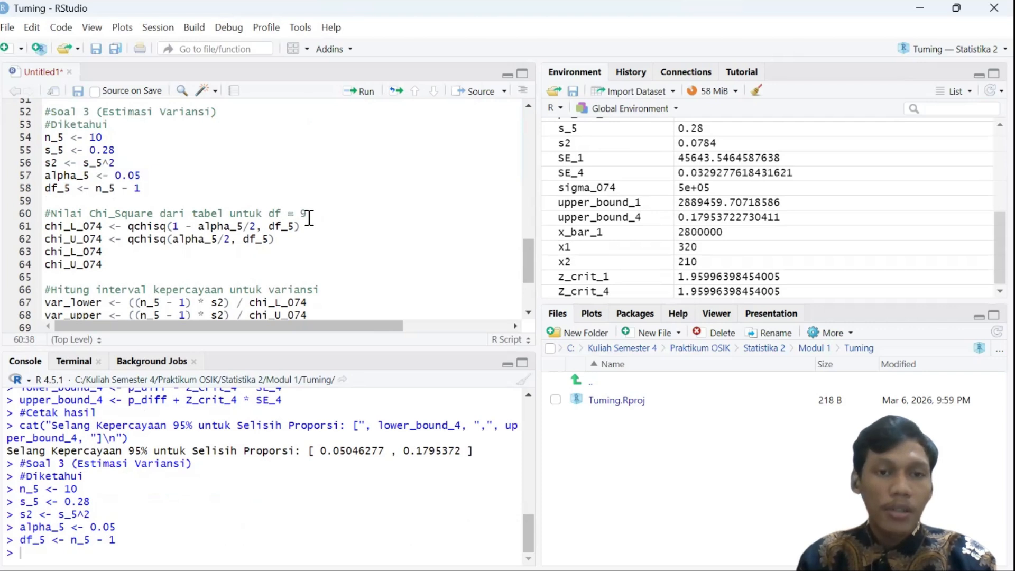
{"action": "scroll", "coordinate": [278, 206], "scroll_direction": "down", "scroll_amount": 2}
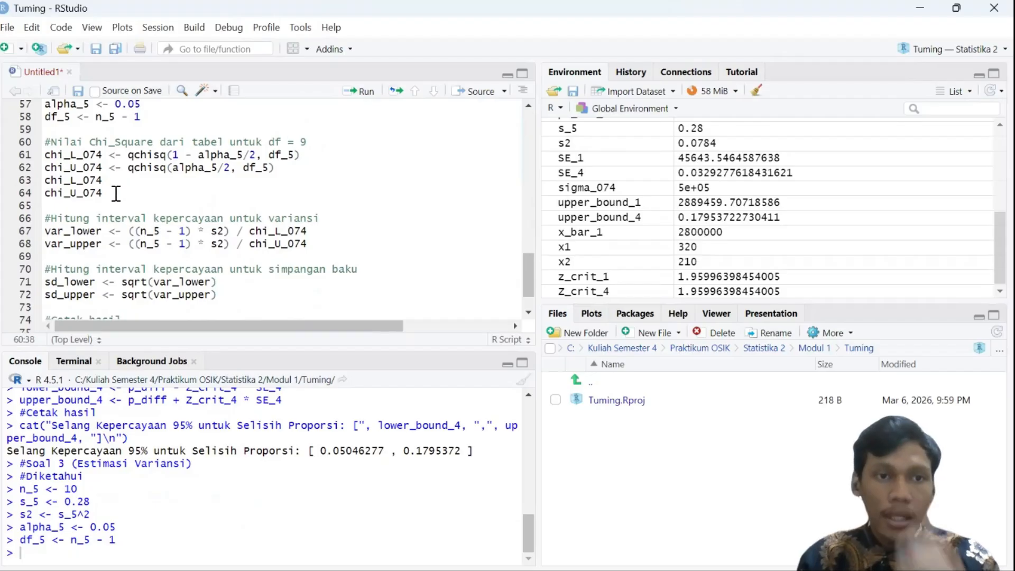
{"action": "left_click_drag", "start_coordinate": [103, 193], "coordinate": [44, 143]}
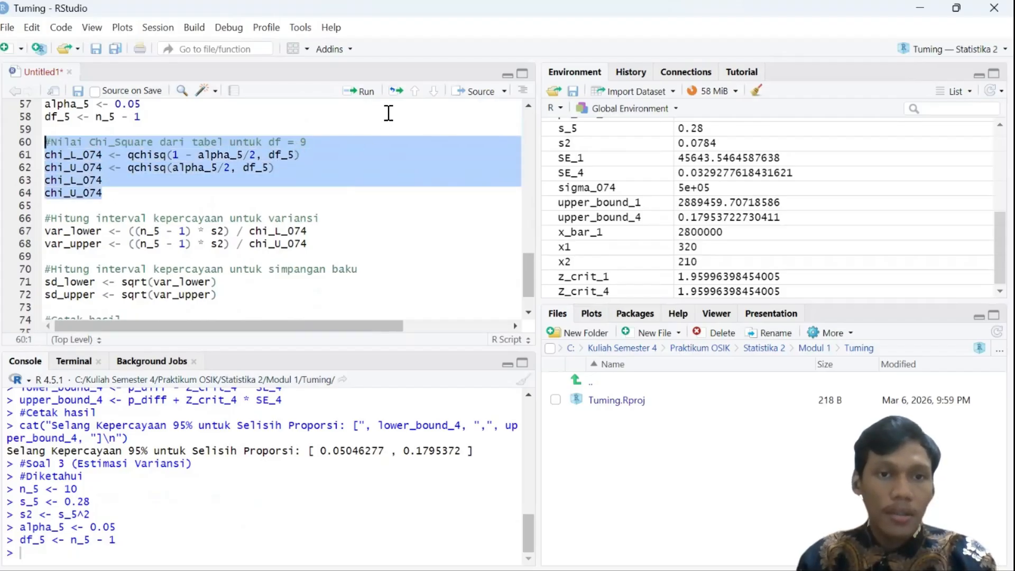
{"action": "left_click", "coordinate": [361, 91]}
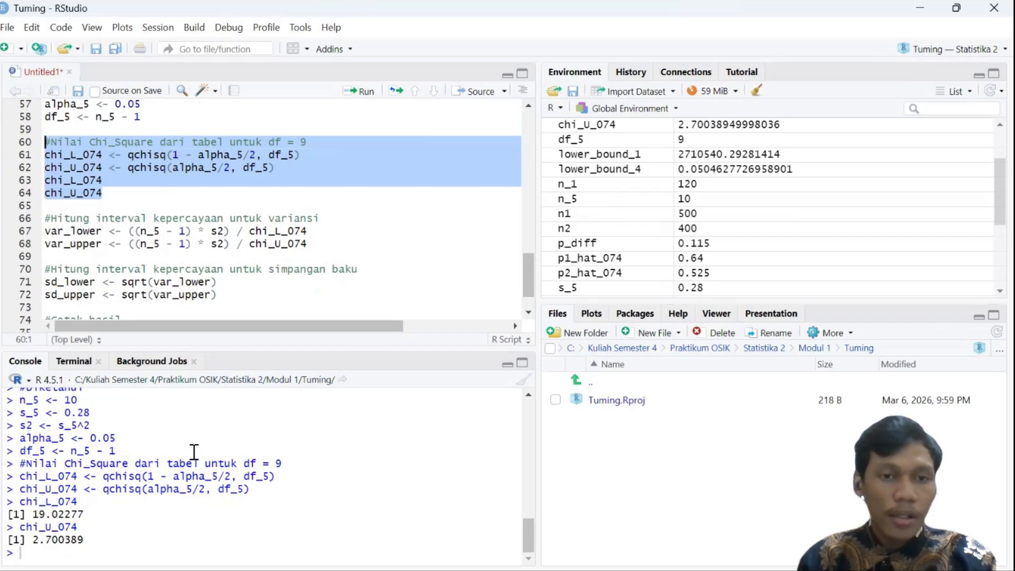
Run the variance interval block, lines 66 to 68, to compute var_lower and var_upper
{"action": "left_click", "coordinate": [116, 206]}
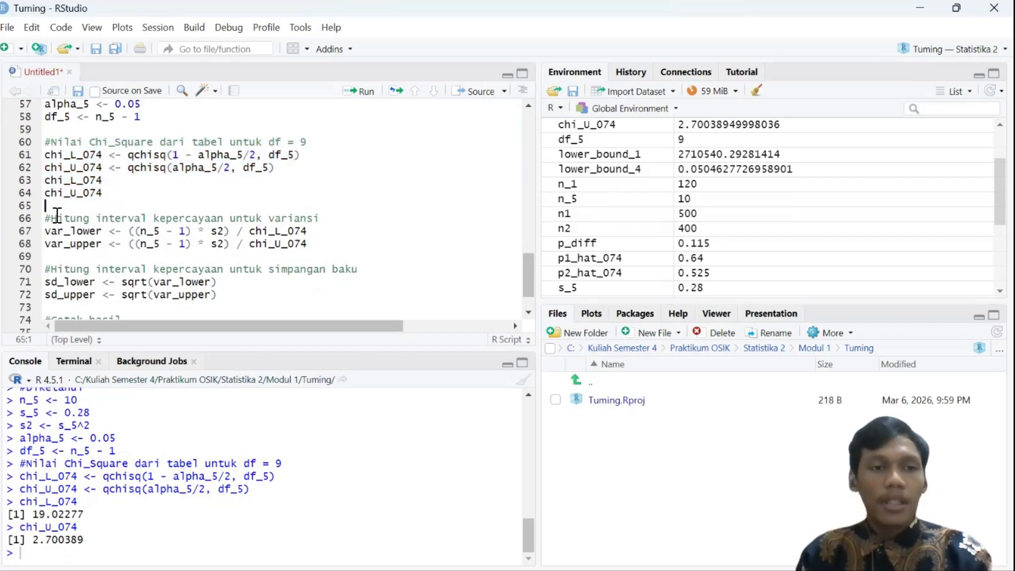
{"action": "left_click_drag", "start_coordinate": [47, 221], "coordinate": [329, 246]}
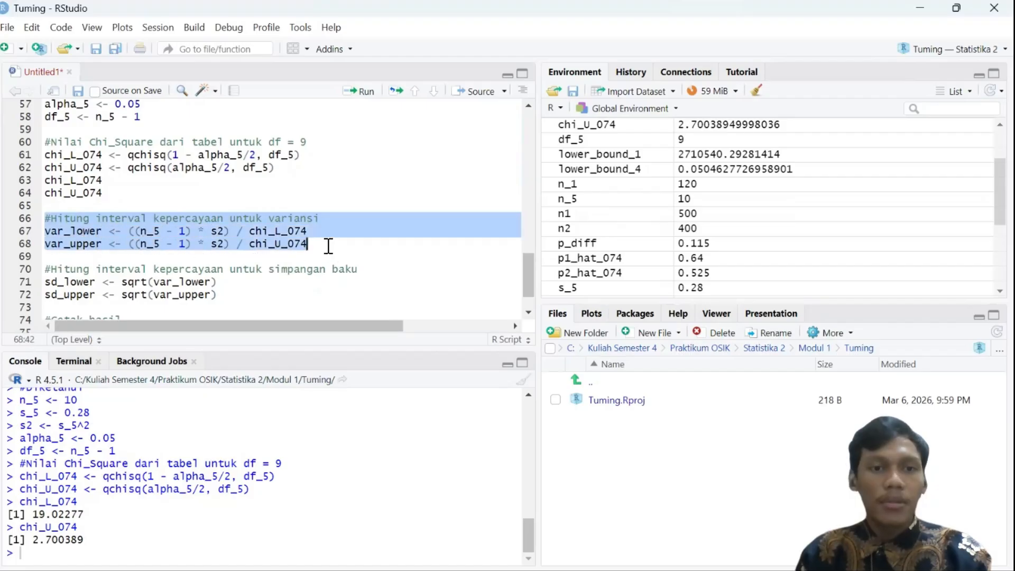
{"action": "left_click", "coordinate": [253, 205]}
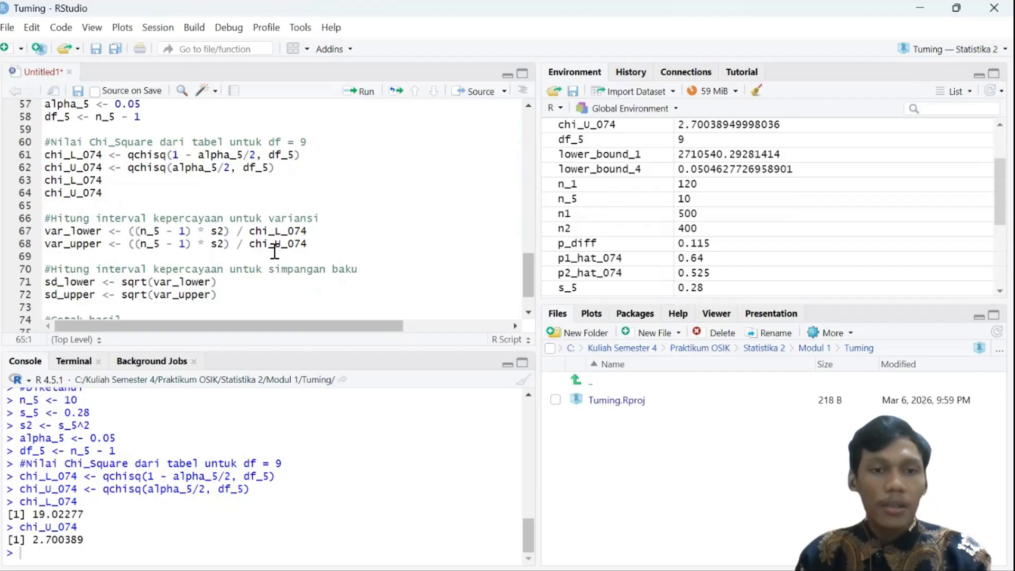
{"action": "left_click_drag", "start_coordinate": [318, 242], "coordinate": [45, 218]}
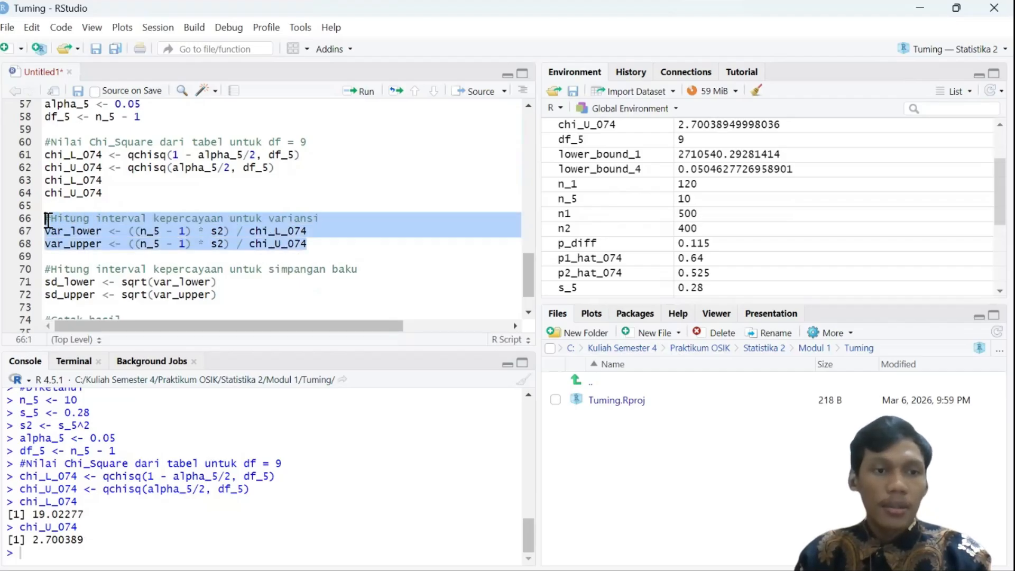
{"action": "left_click", "coordinate": [362, 93]}
Run the standard deviation interval block, lines 70 to 72, to compute sd_lower and sd_upper from the variance bounds
{"action": "scroll", "coordinate": [164, 245], "scroll_direction": "down", "scroll_amount": 2}
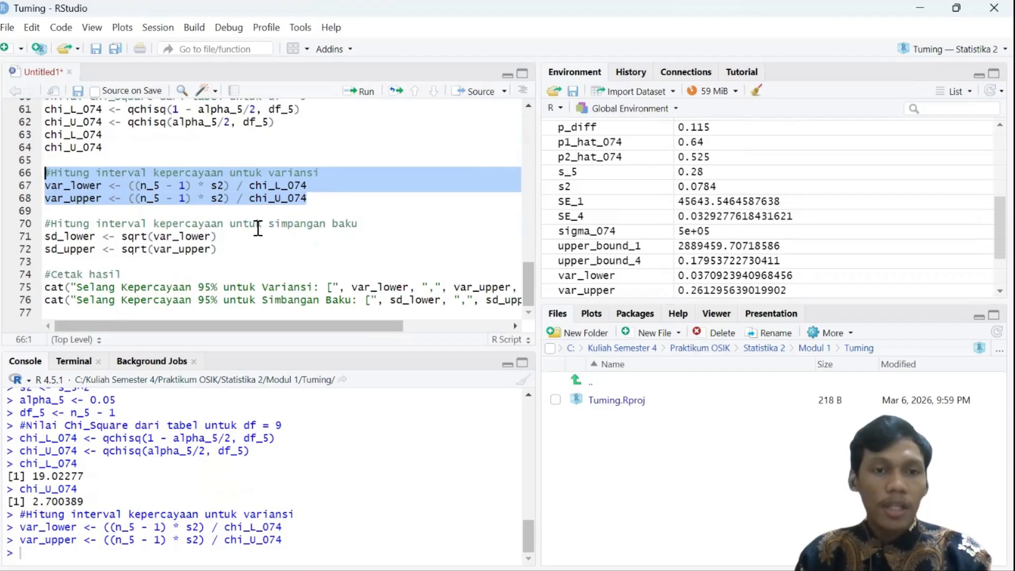
{"action": "left_click", "coordinate": [259, 238]}
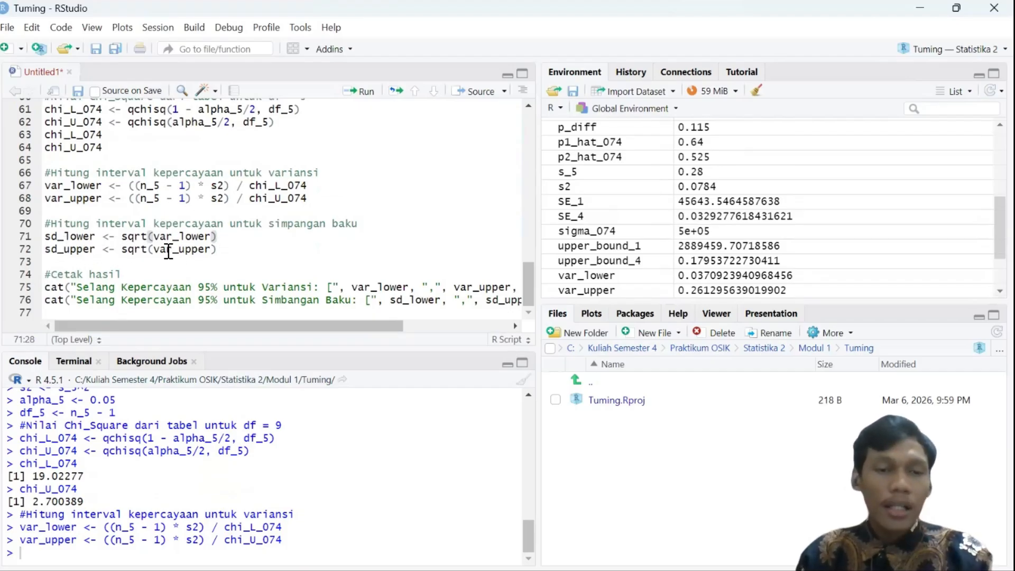
{"action": "left_click_drag", "start_coordinate": [229, 251], "coordinate": [39, 233]}
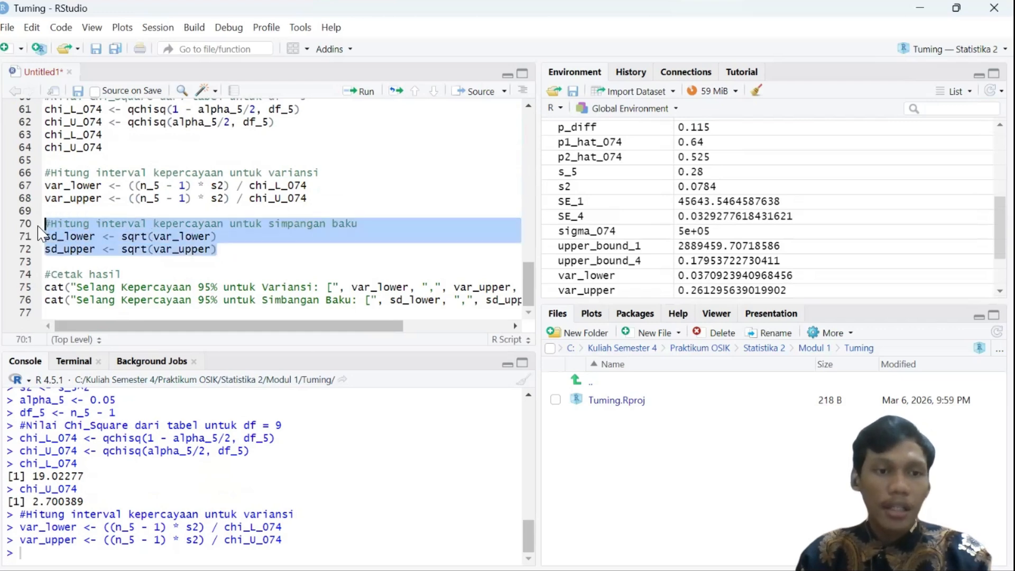
{"action": "left_click", "coordinate": [361, 91]}
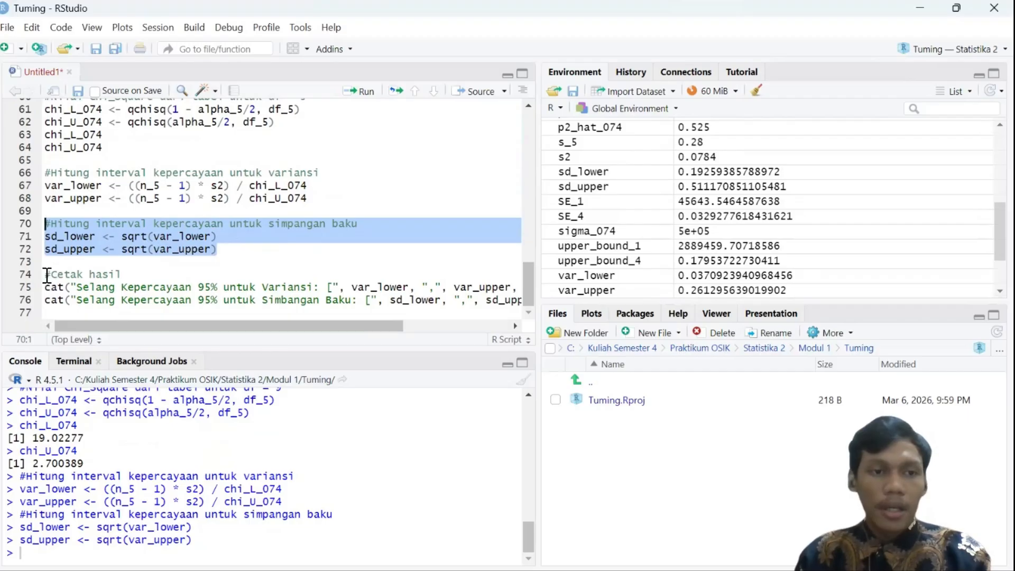
Run the Cetak hasil block, lines 74 to 76, to print the 95% intervals for the variance and standard deviation
{"action": "left_click", "coordinate": [94, 235]}
{"action": "left_click_drag", "start_coordinate": [45, 274], "coordinate": [571, 314]}
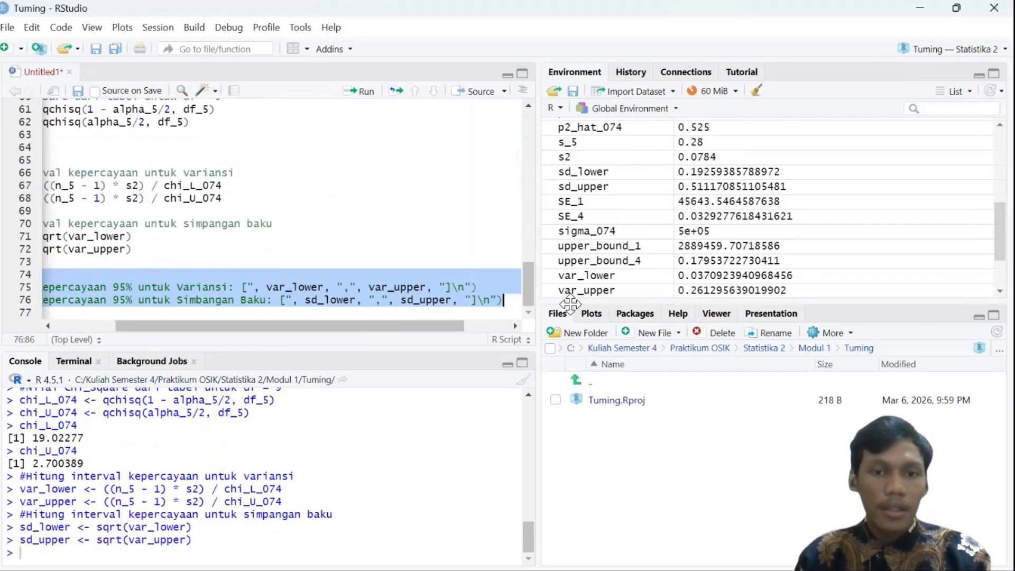
{"action": "key", "text": "ctrl+Return"}
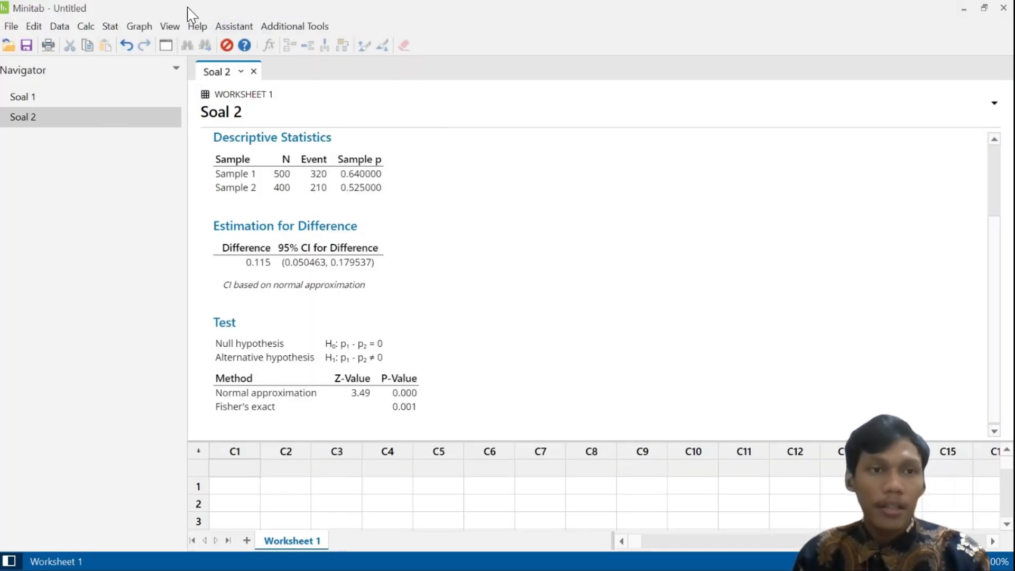
In Minitab, start a 1 Variance analysis and set its data type to Sample variance
{"action": "left_click", "coordinate": [109, 26]}
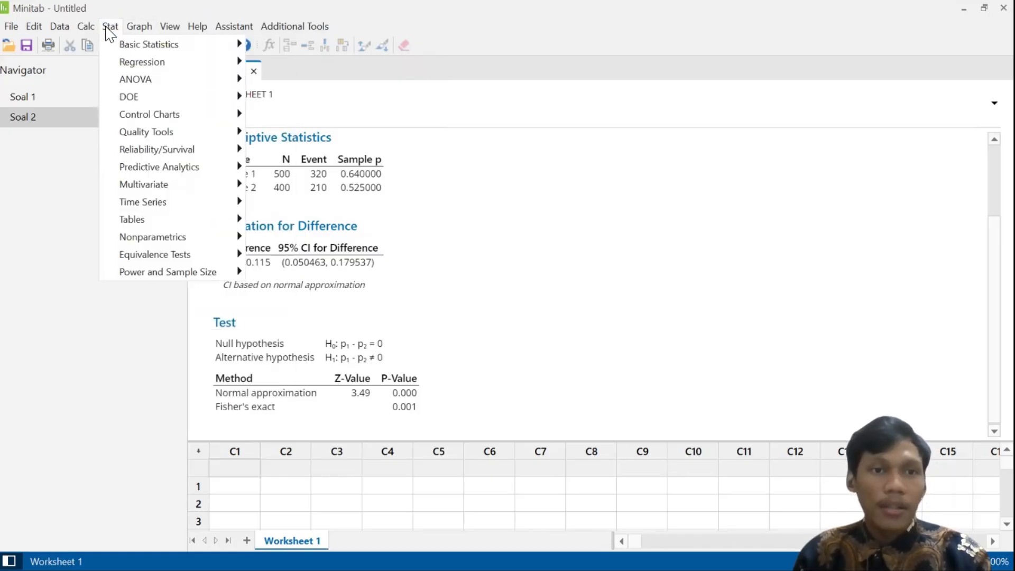
{"action": "mouse_move", "coordinate": [235, 47]}
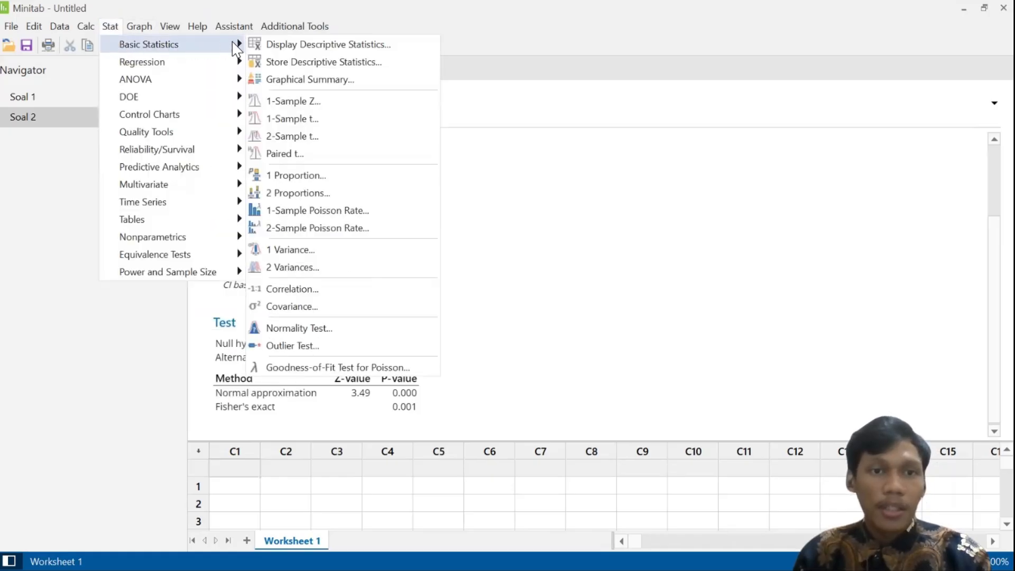
{"action": "left_click", "coordinate": [337, 252]}
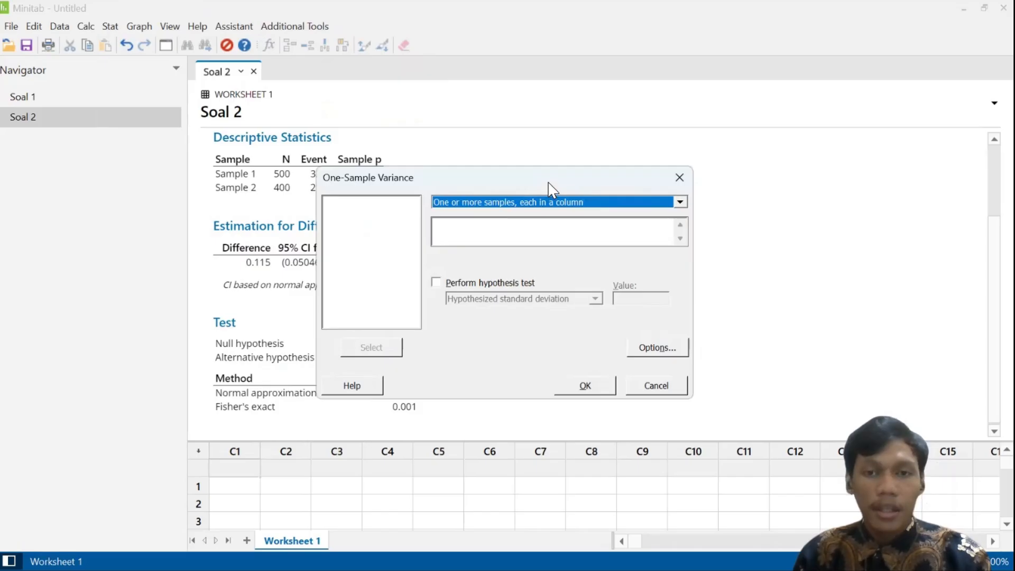
{"action": "left_click_drag", "start_coordinate": [552, 184], "coordinate": [536, 131]}
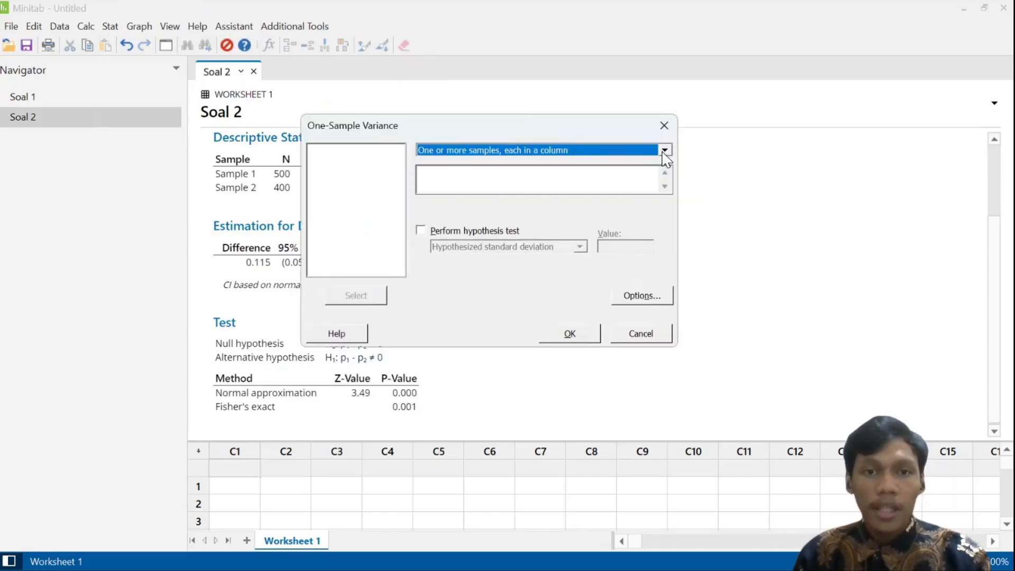
{"action": "left_click", "coordinate": [664, 151]}
{"action": "left_click", "coordinate": [511, 187]}
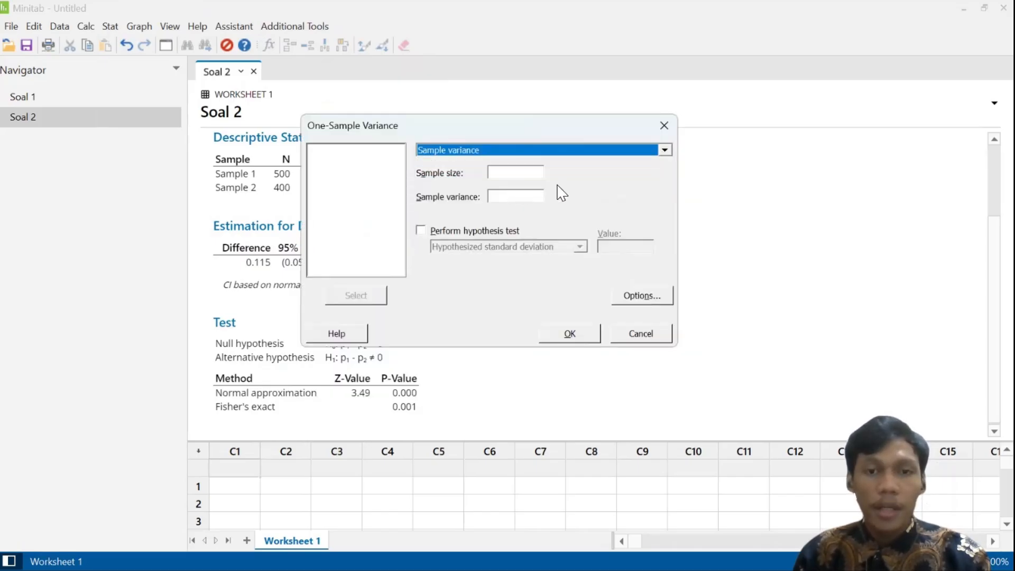
Set the sample size to 10 and the sample variance to 0.0784
{"action": "left_click", "coordinate": [532, 176]}
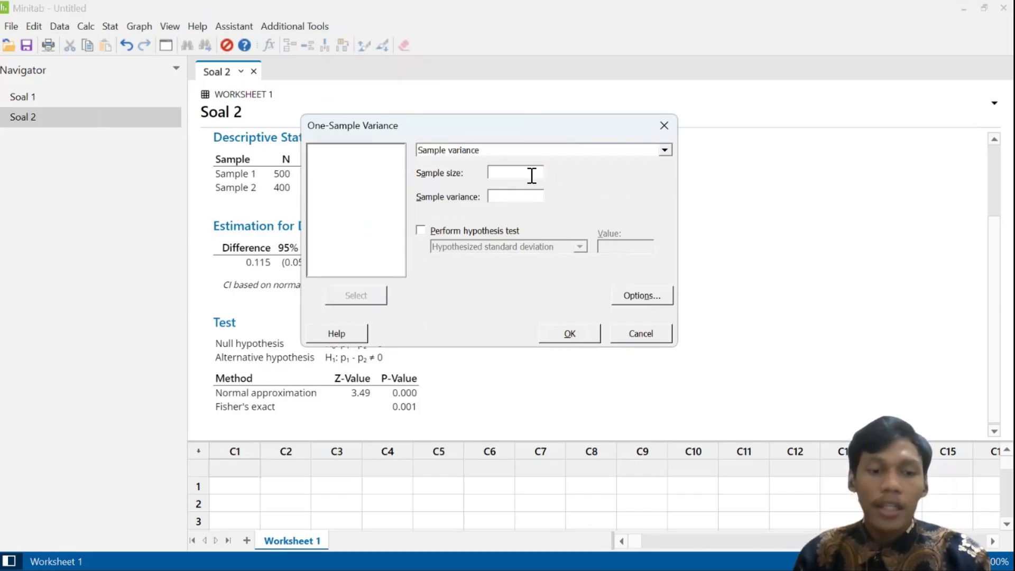
{"action": "type", "text": "10"}
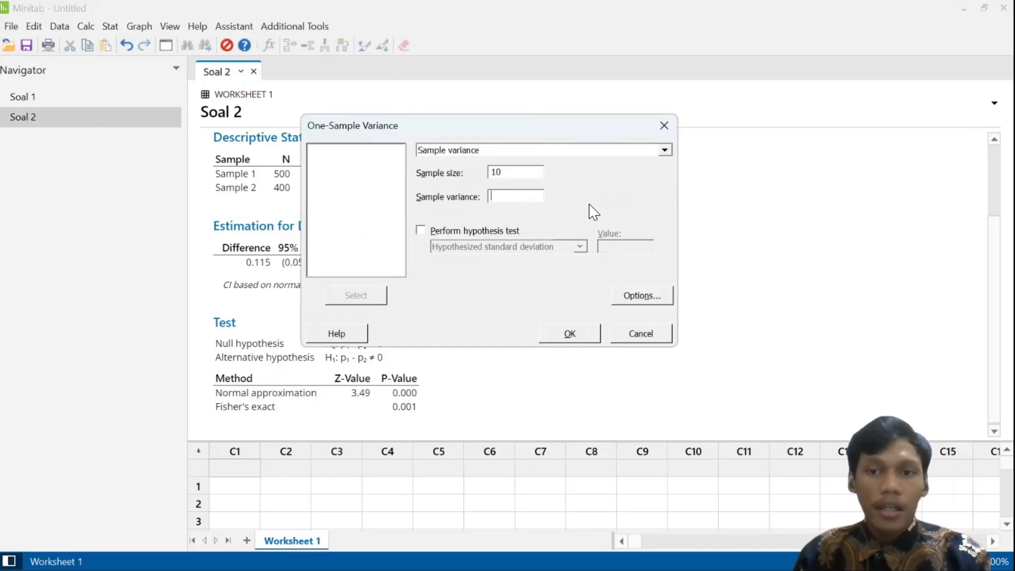
{"action": "key", "text": "alt+Tab"}
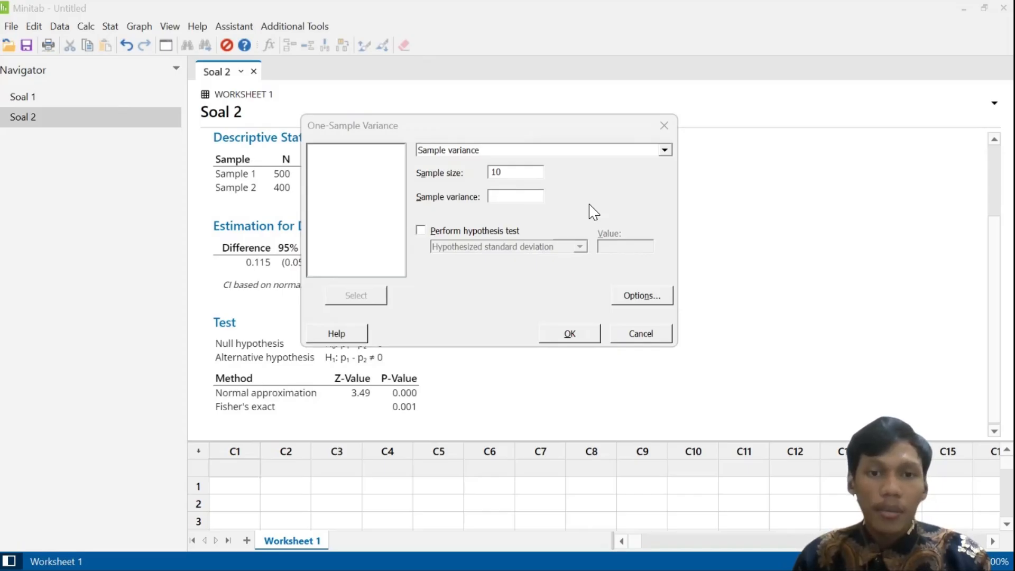
{"action": "left_click", "coordinate": [506, 196]}
{"action": "type", "text": "0.0"}
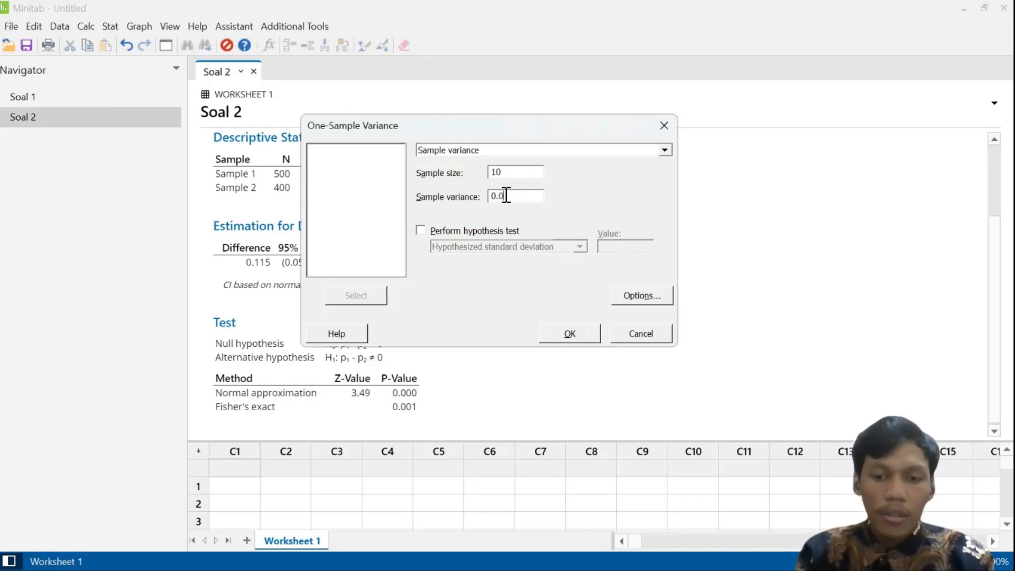
{"action": "type", "text": "784"}
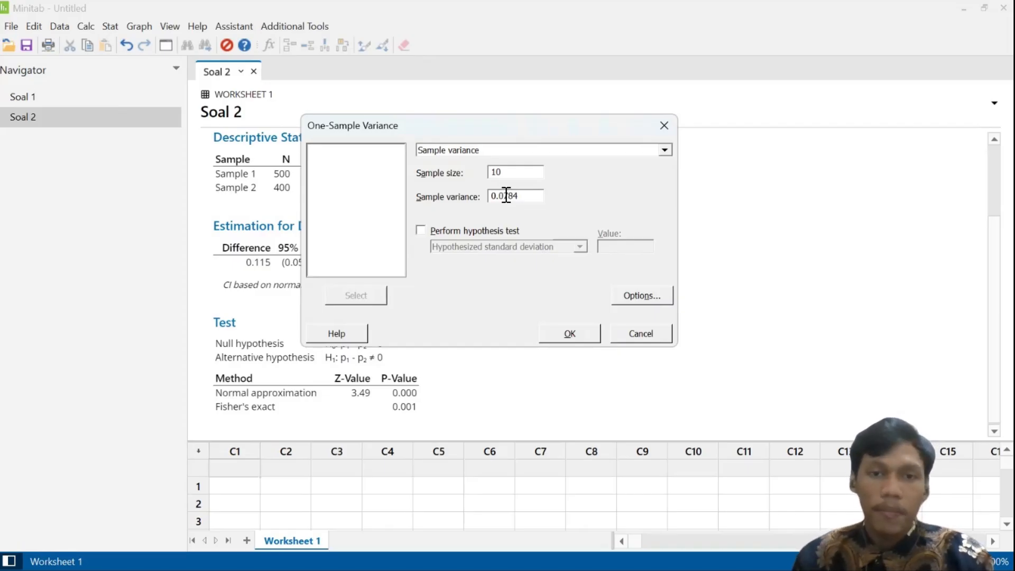
Accept the 95.0 confidence level with the two-sided alternative and generate the one-sample variance results
{"action": "left_click", "coordinate": [627, 299]}
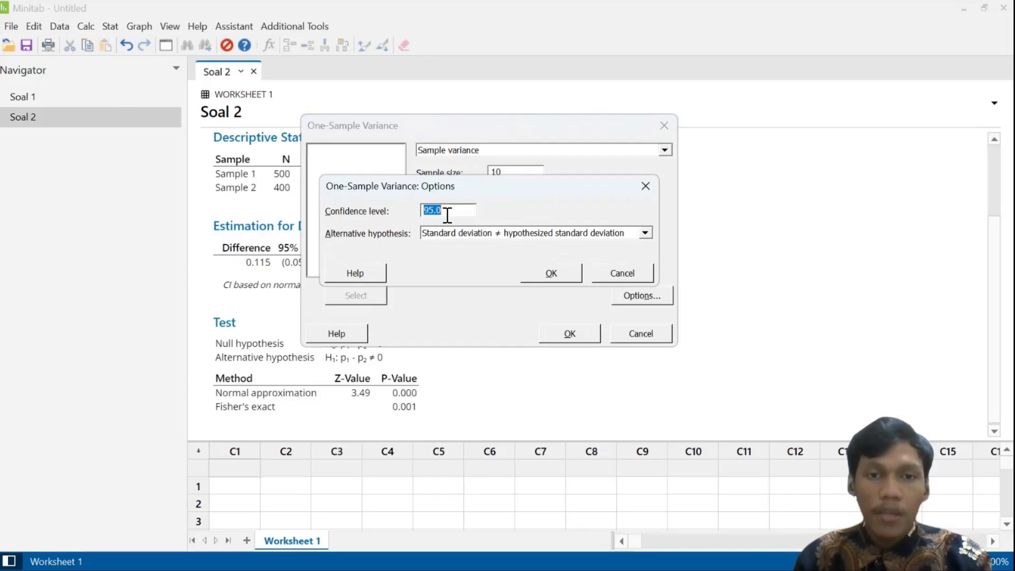
{"action": "left_click", "coordinate": [558, 279]}
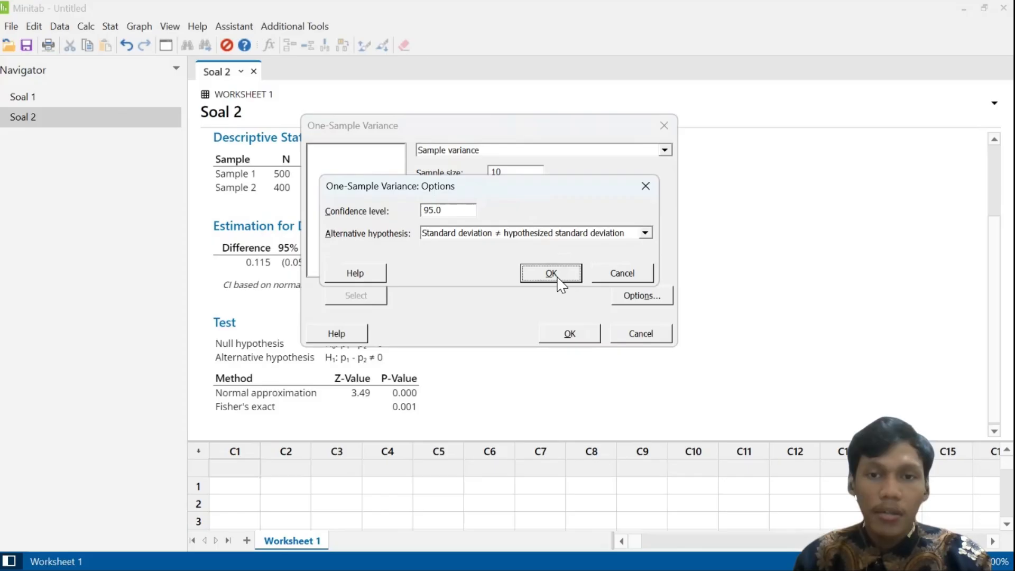
{"action": "left_click", "coordinate": [570, 334]}
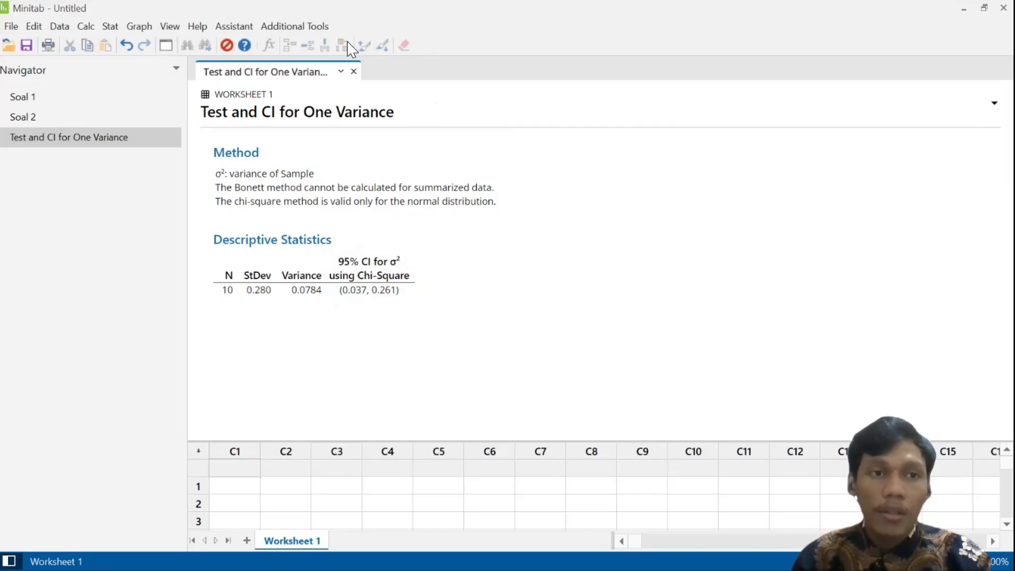
Start another 1 Variance analysis and change its data type to Sample standard deviation
{"action": "left_click", "coordinate": [111, 28]}
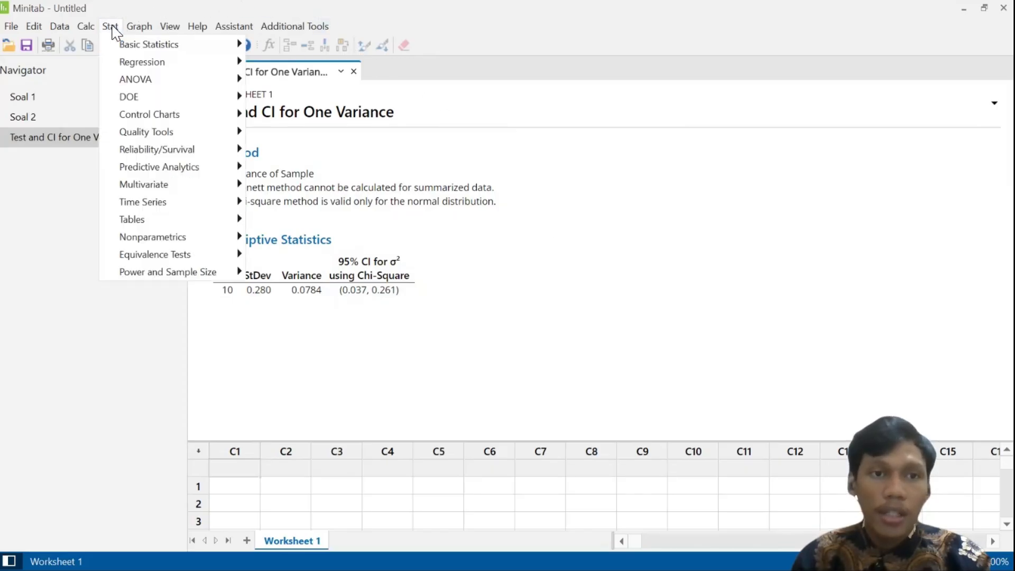
{"action": "mouse_move", "coordinate": [197, 45]}
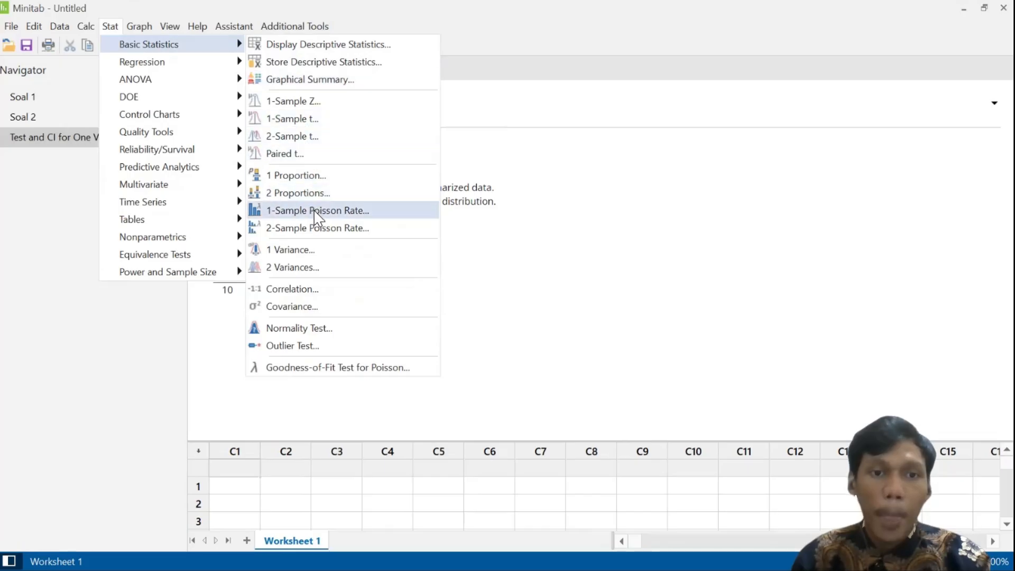
{"action": "left_click", "coordinate": [334, 251]}
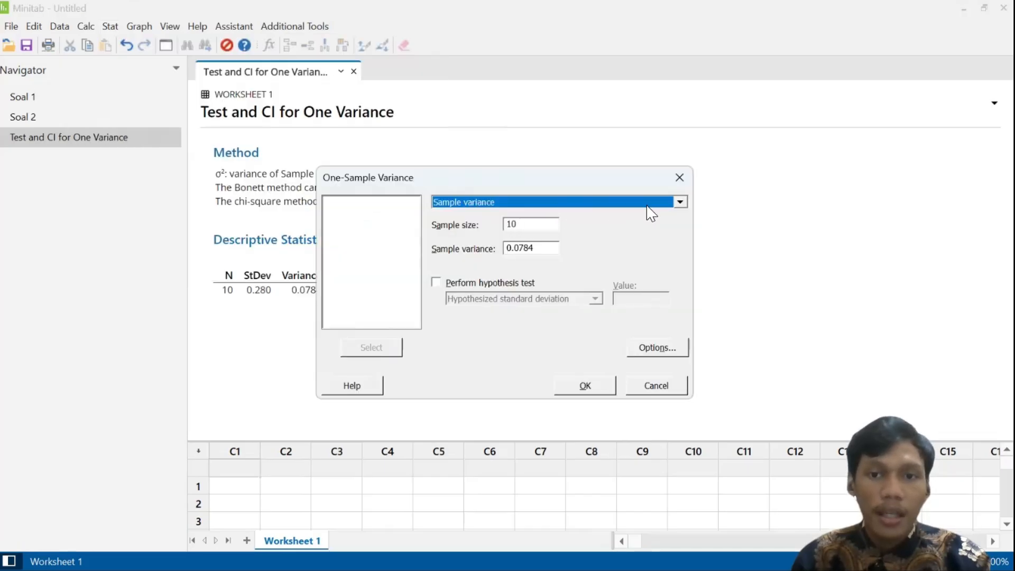
{"action": "left_click", "coordinate": [680, 202]}
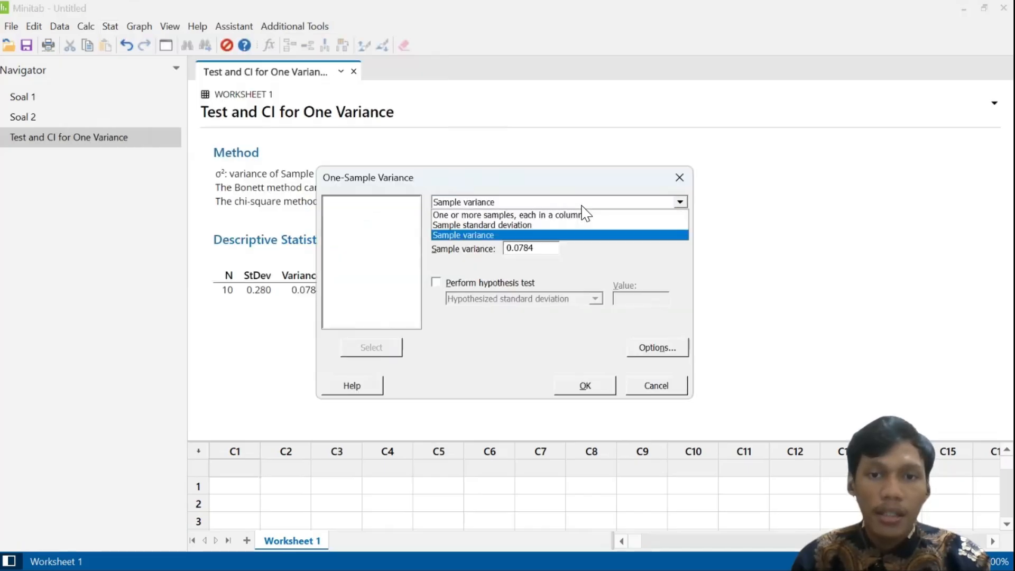
{"action": "left_click", "coordinate": [529, 225]}
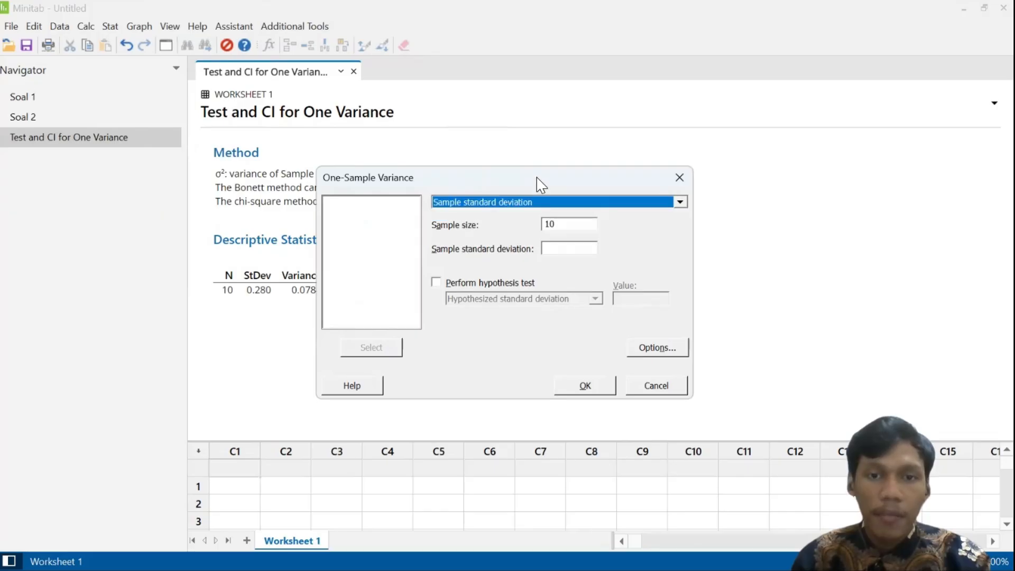
{"action": "left_click_drag", "start_coordinate": [537, 180], "coordinate": [529, 125]}
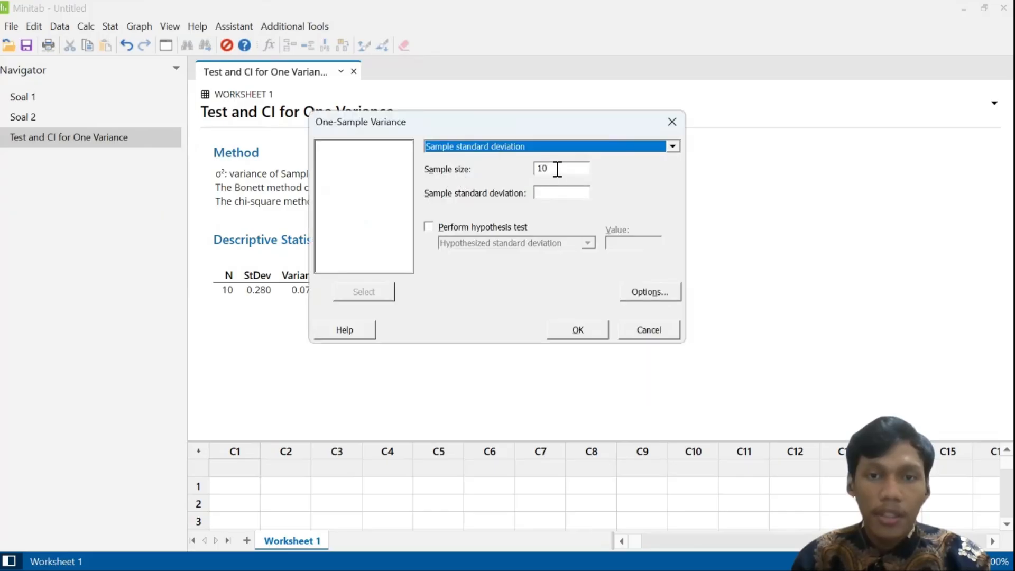
Set the sample standard deviation to 0.28 for the sample of size 10
{"action": "left_click", "coordinate": [550, 194]}
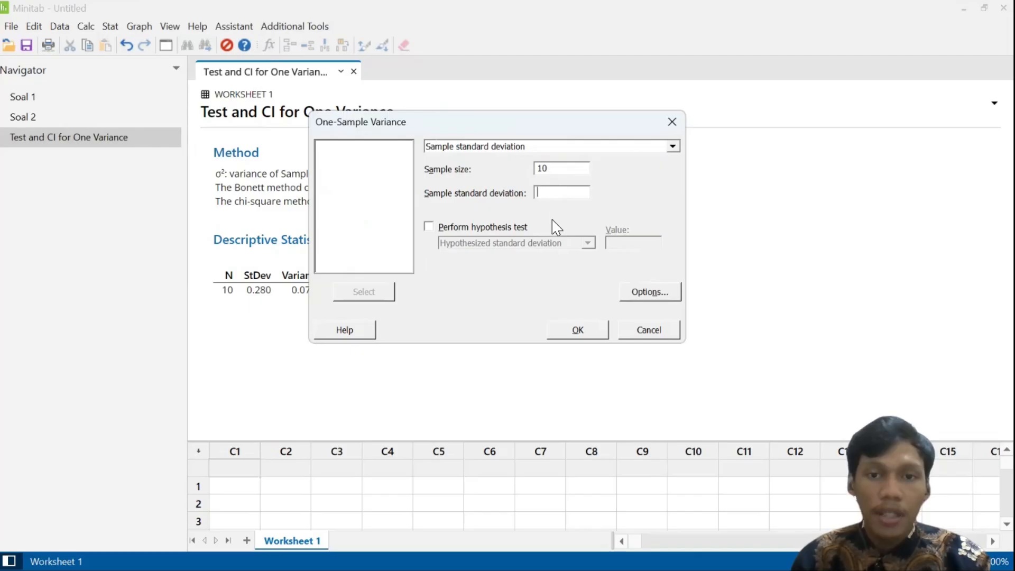
{"action": "key", "text": "alt+Tab"}
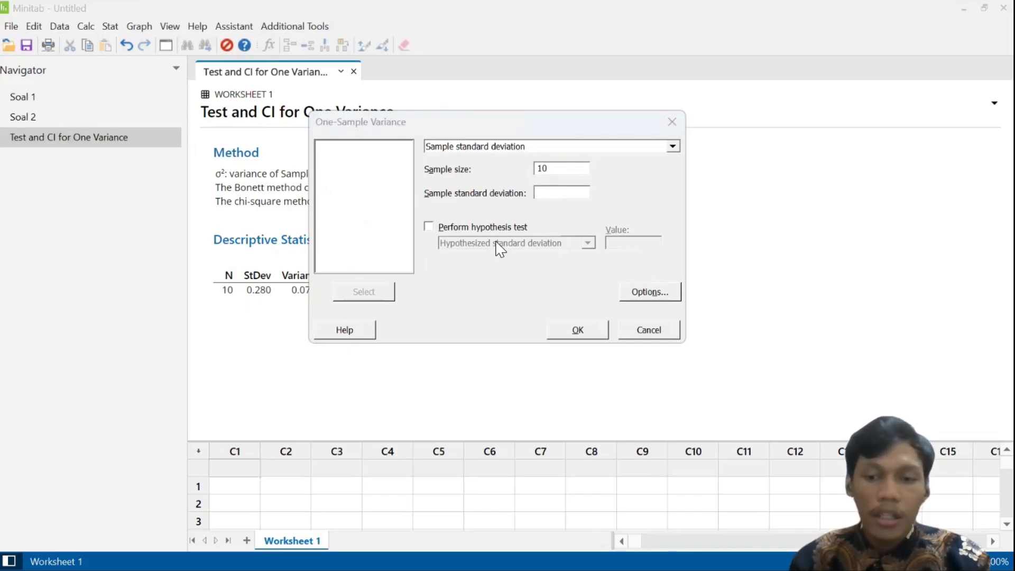
{"action": "key", "text": "alt+Tab"}
{"action": "type", "text": "0.28"}
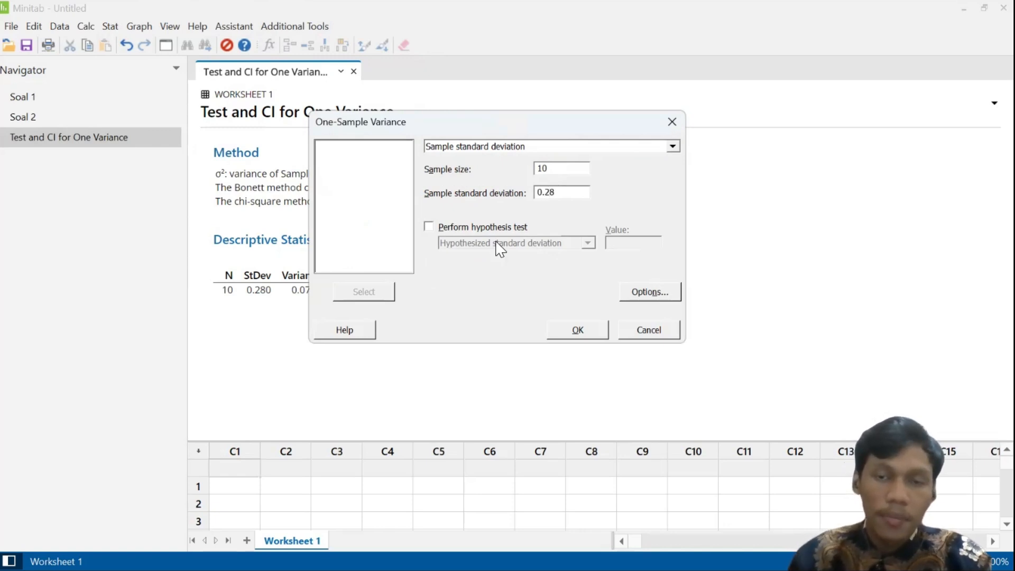
Keep the confidence level at 95.0 with the two-sided alternative and generate the standard deviation interval results
{"action": "left_click", "coordinate": [630, 291]}
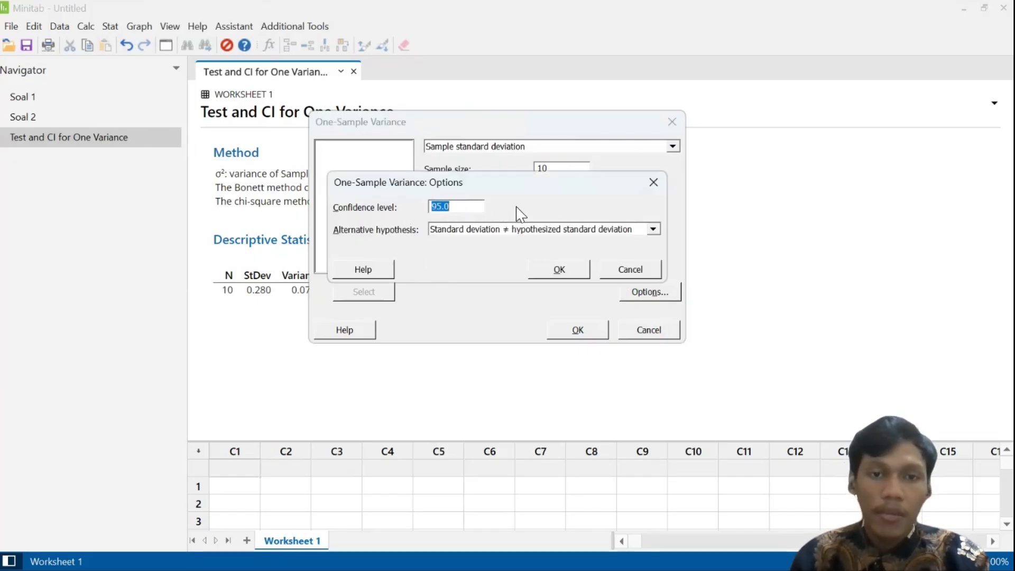
{"action": "left_click", "coordinate": [560, 271]}
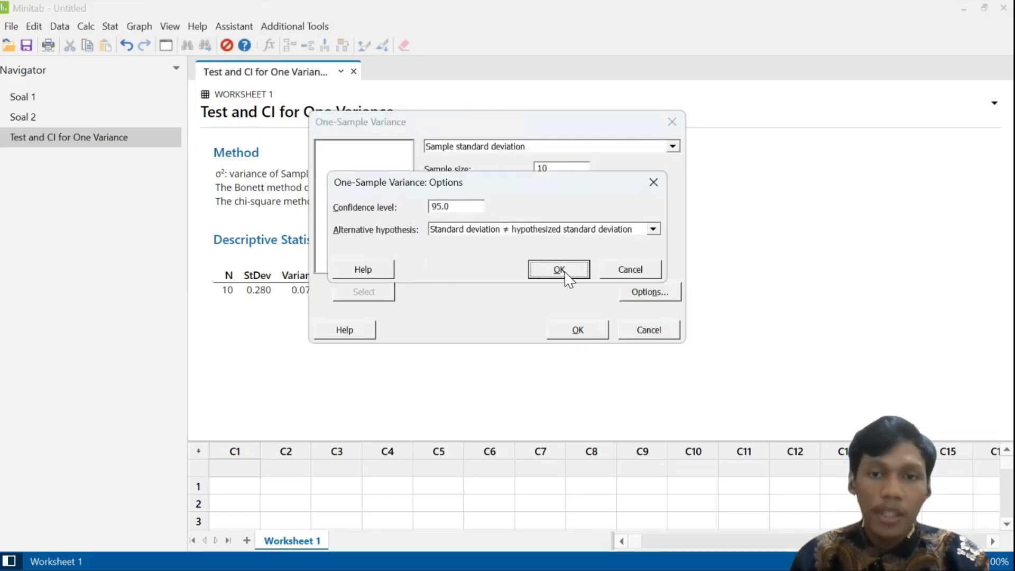
{"action": "left_click", "coordinate": [586, 330]}
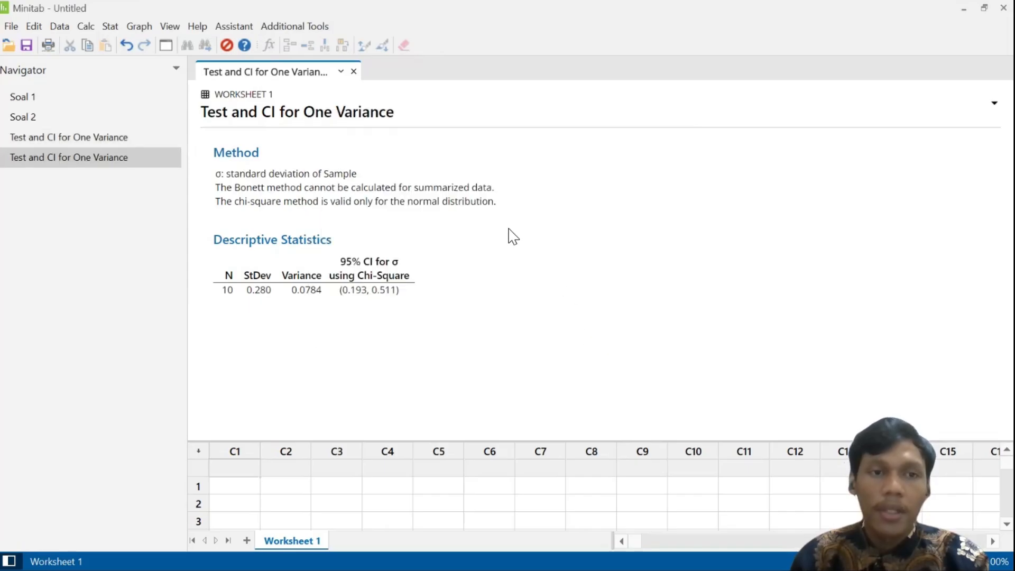